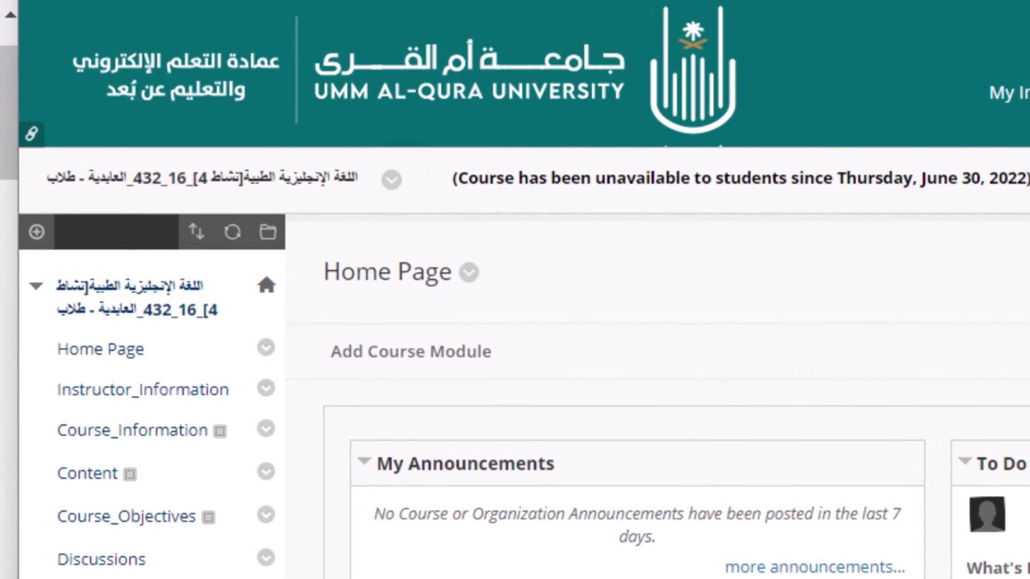
Go to the course's Content area and open the Build Content list to reach Cambridge One.
left_click(88, 471)
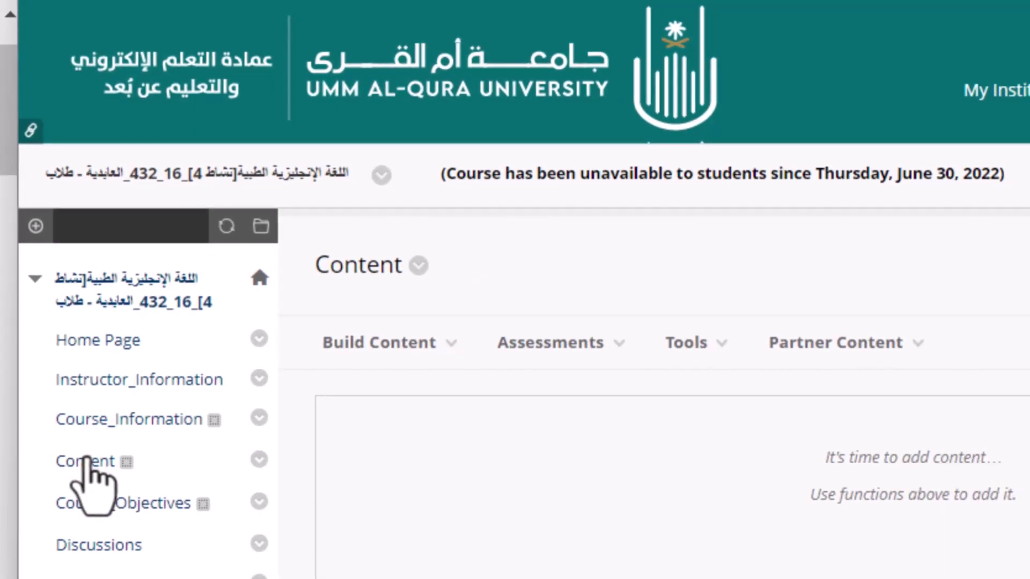
left_click(455, 354)
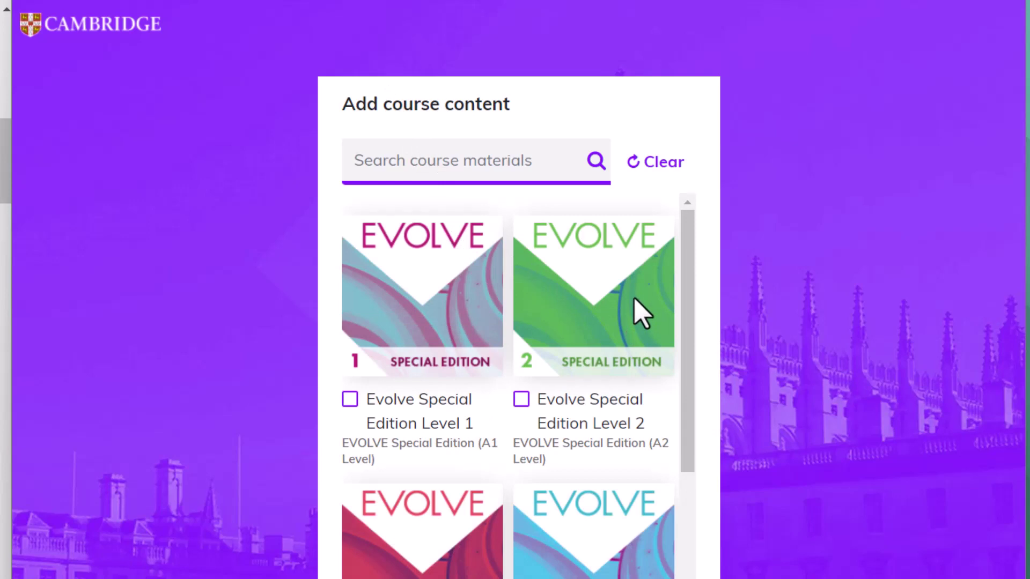
Tick Evolve Special Edition Levels 1, 2, 3 and 4 and add them to the course.
scroll(635, 299, "down", 3)
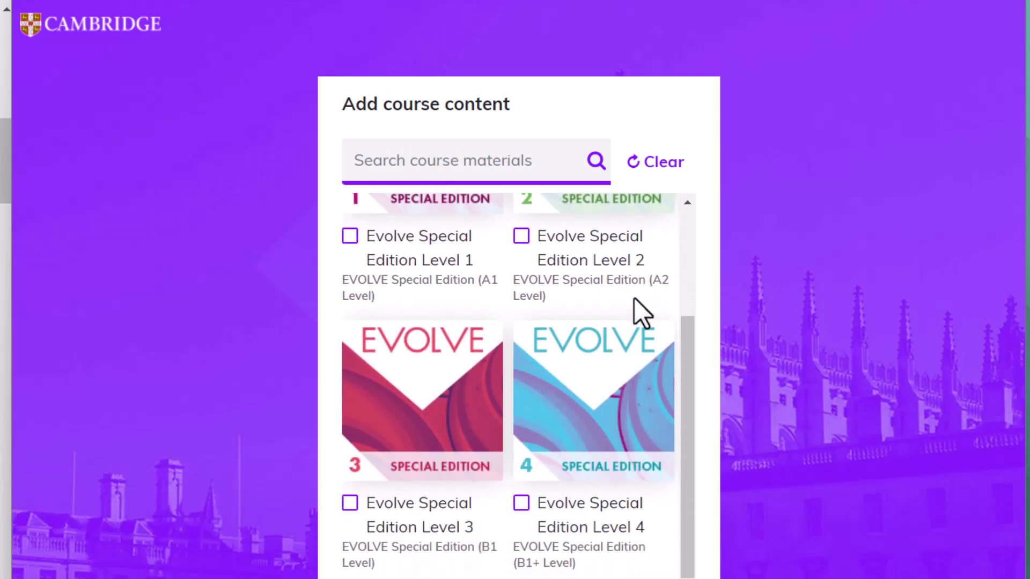
scroll(635, 298, "up", 3)
left_click(350, 399)
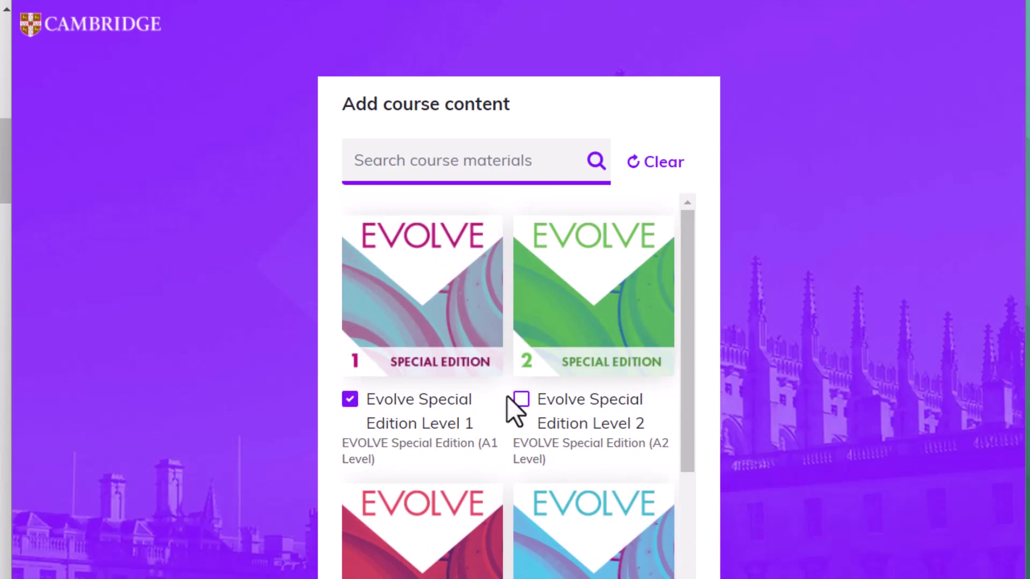
left_click(521, 401)
scroll(520, 403, "down", 3)
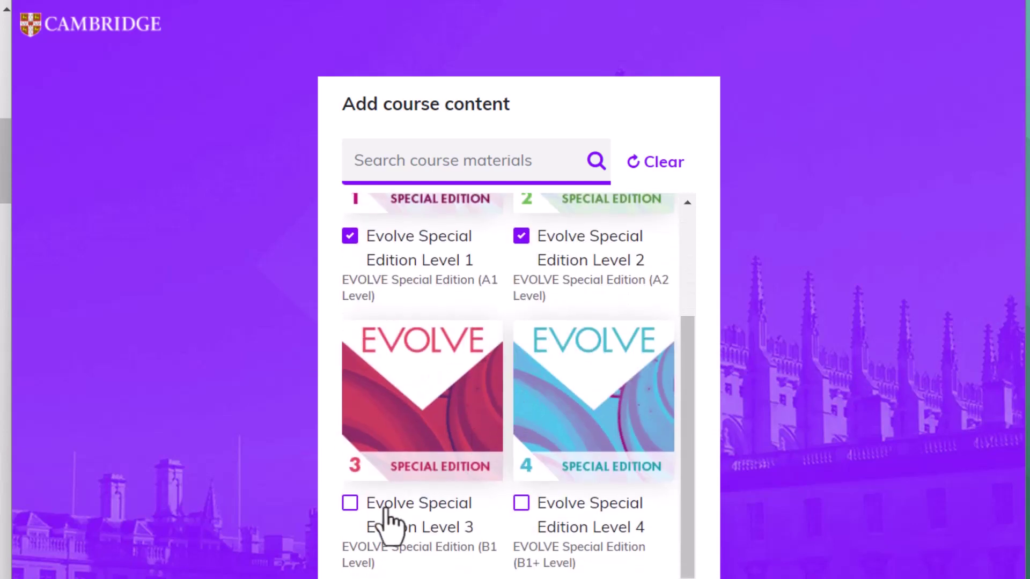
left_click(350, 503)
left_click(521, 503)
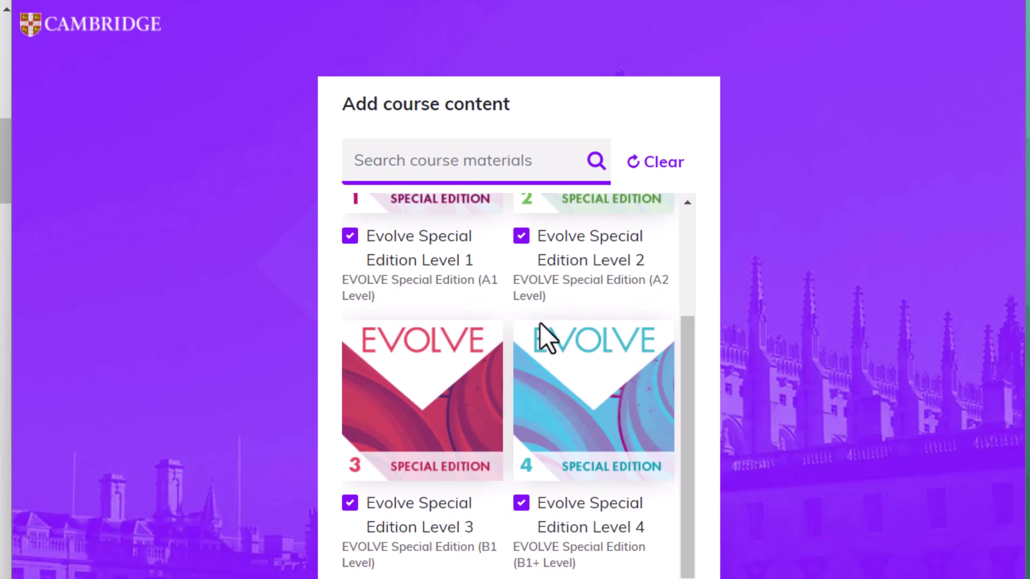
key("Return")
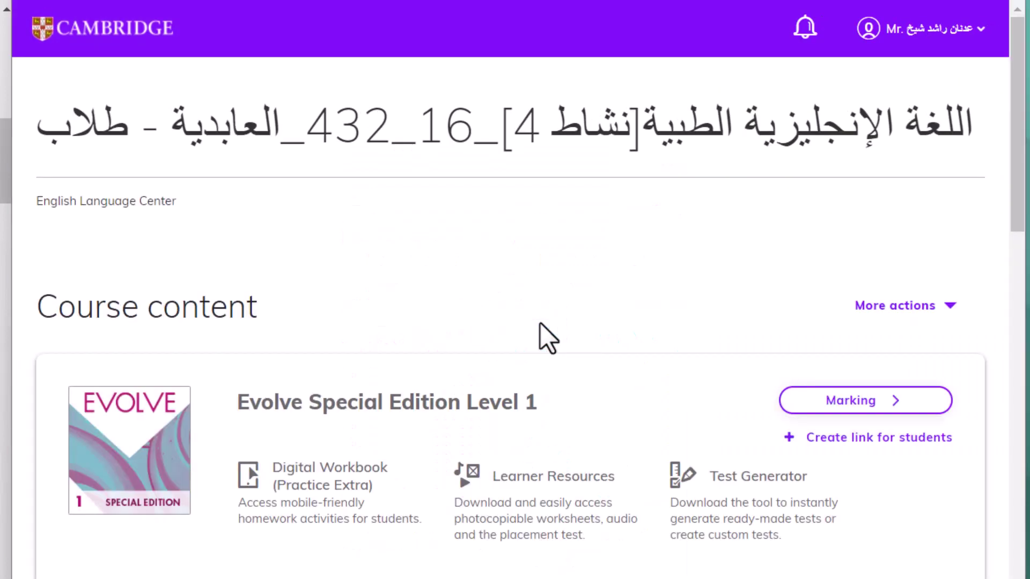
scroll(540, 323, "down", 10)
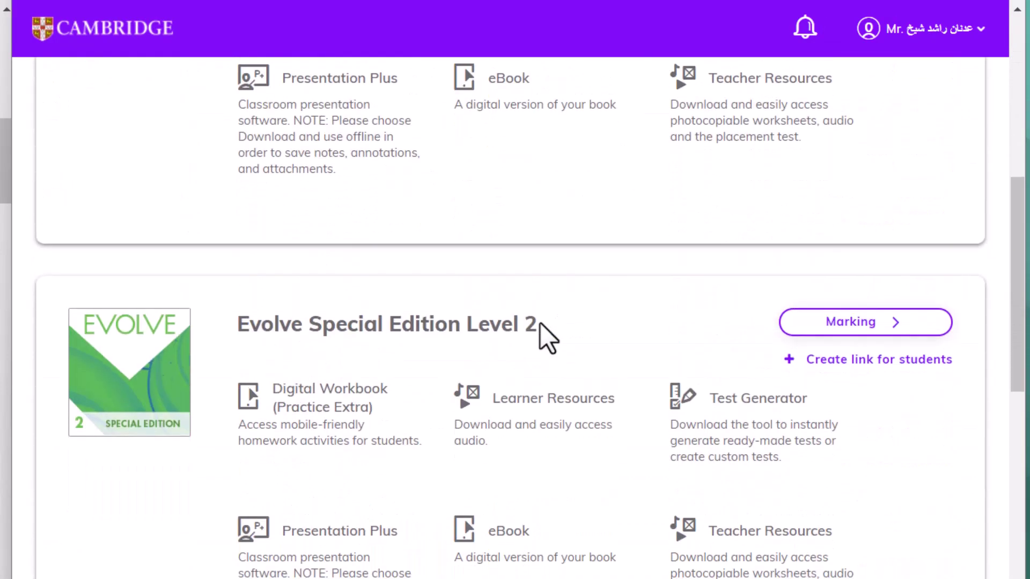
scroll(540, 323, "down", 13)
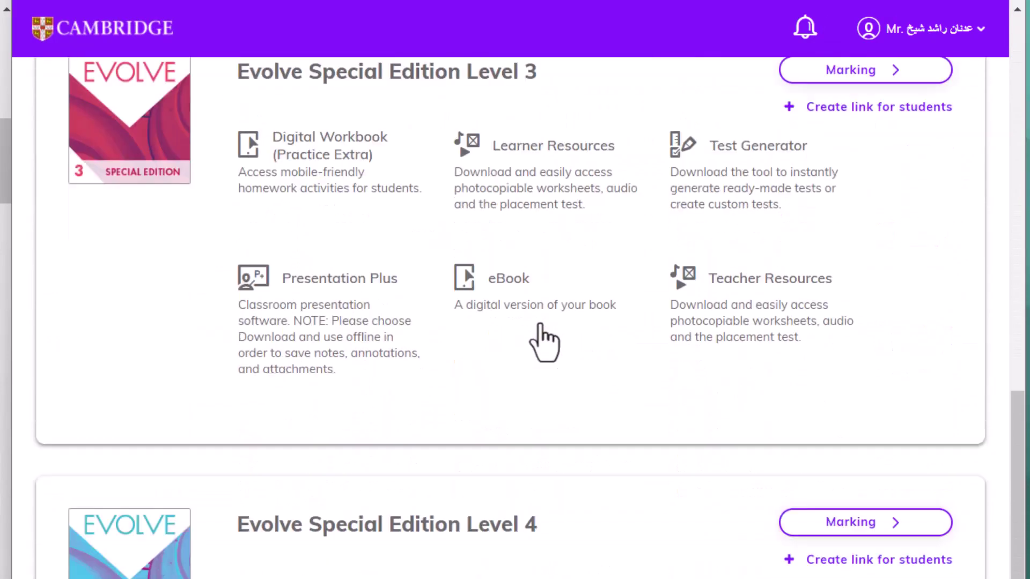
scroll(544, 344, "down", 5)
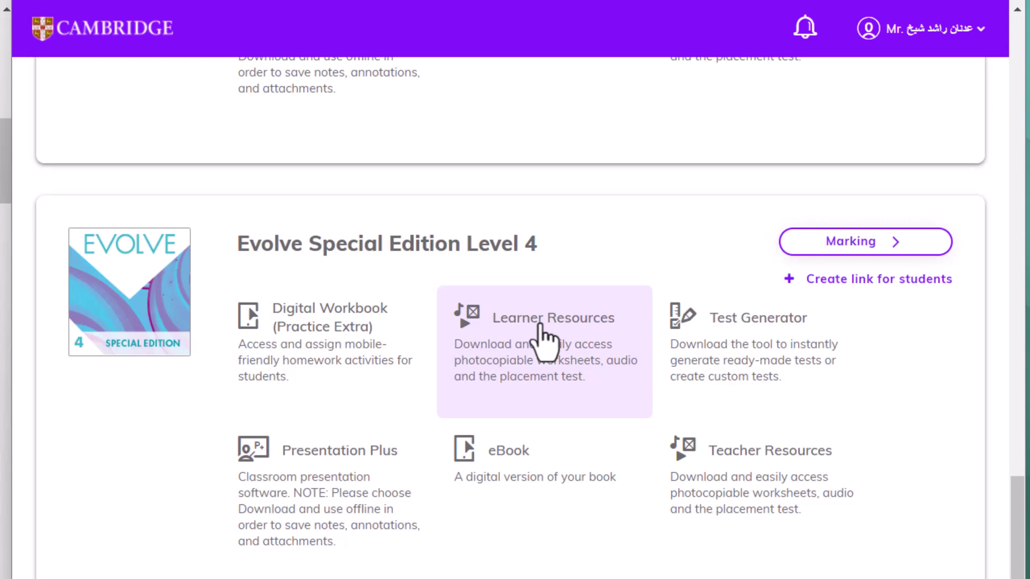
scroll(540, 340, "up", 18)
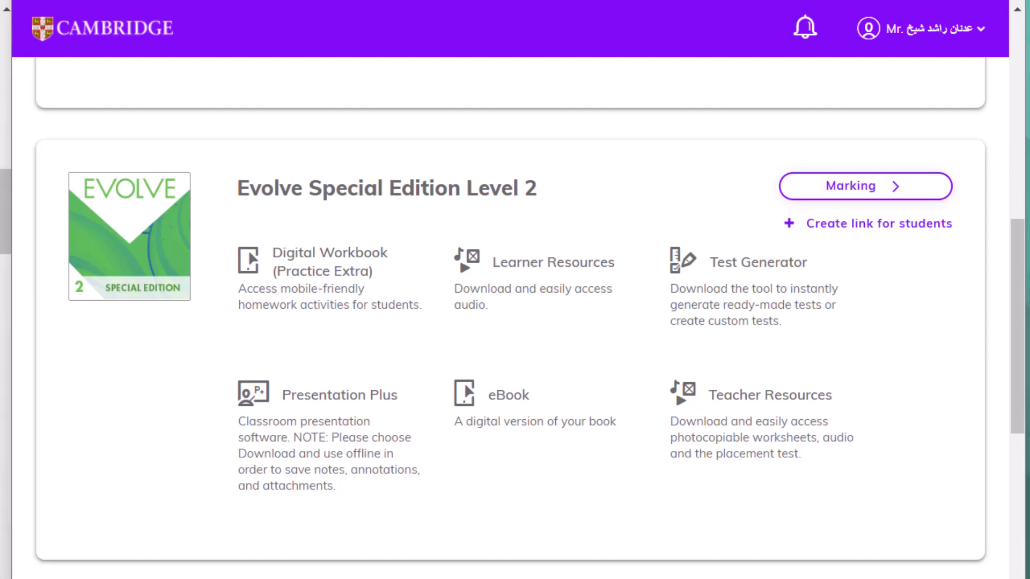
scroll(444, 361, "up", 10)
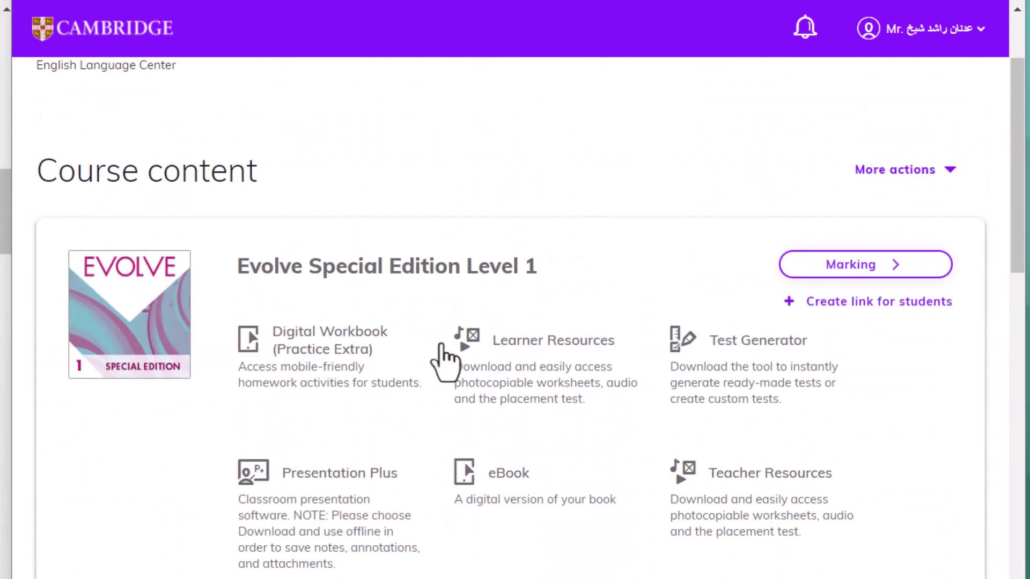
scroll(444, 361, "down", 20)
scroll(443, 361, "down", 6)
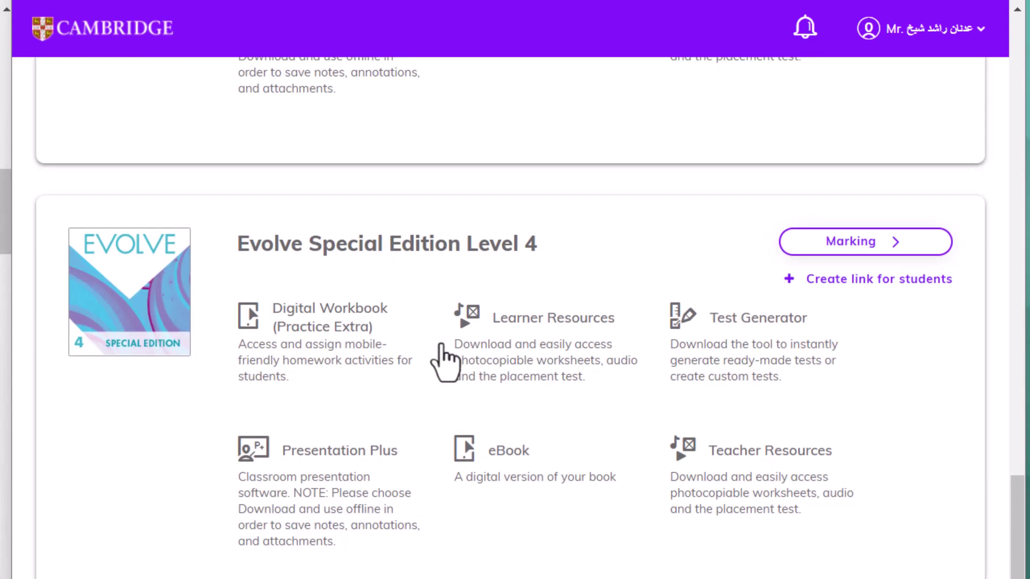
scroll(443, 362, "up", 20)
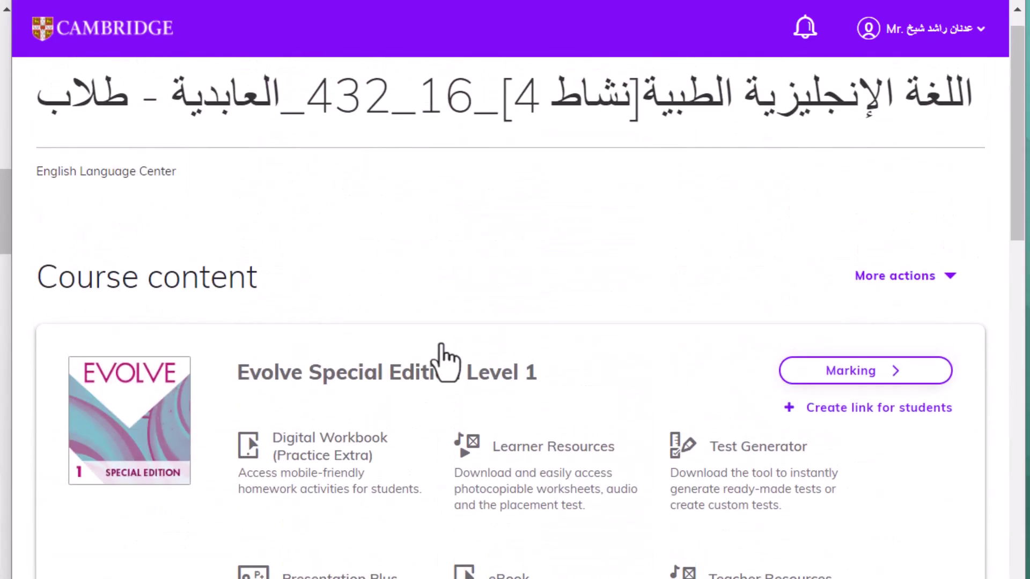
scroll(443, 361, "down", 3)
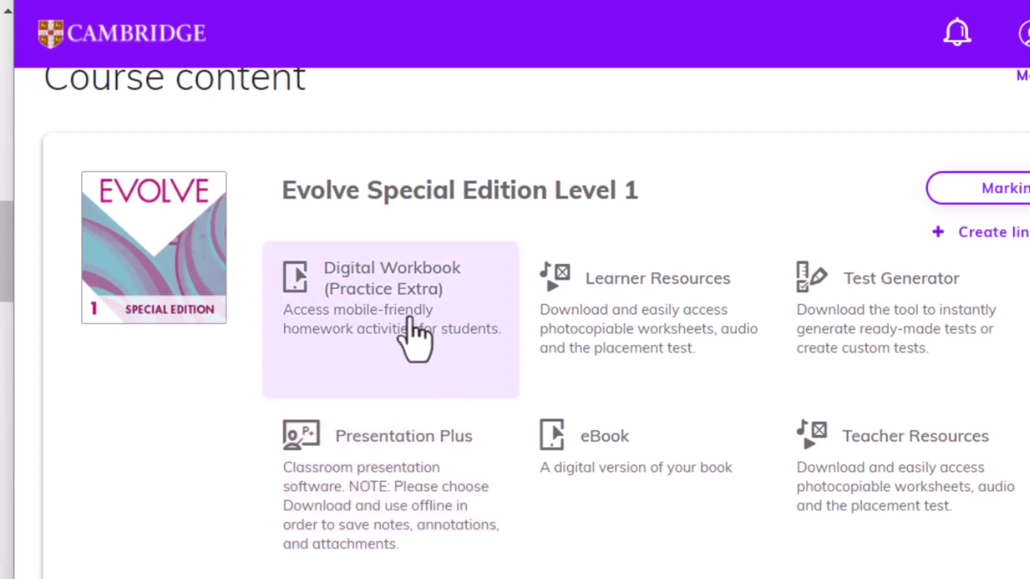
In the Level 1 Digital Workbook, preview a Unit 2 lesson, then add a link to Unit 1.
left_click(409, 317)
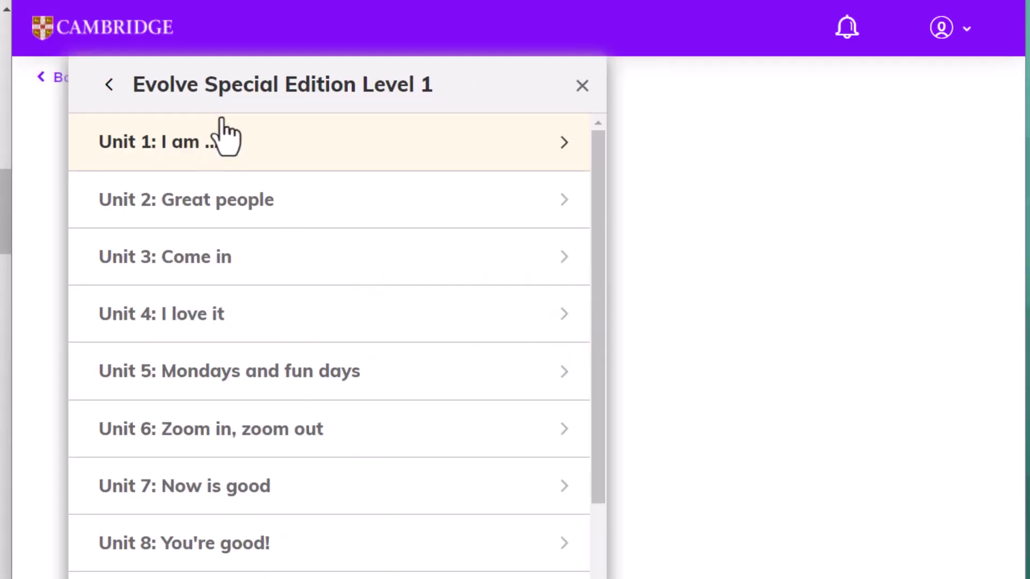
scroll(316, 201, "down", 3)
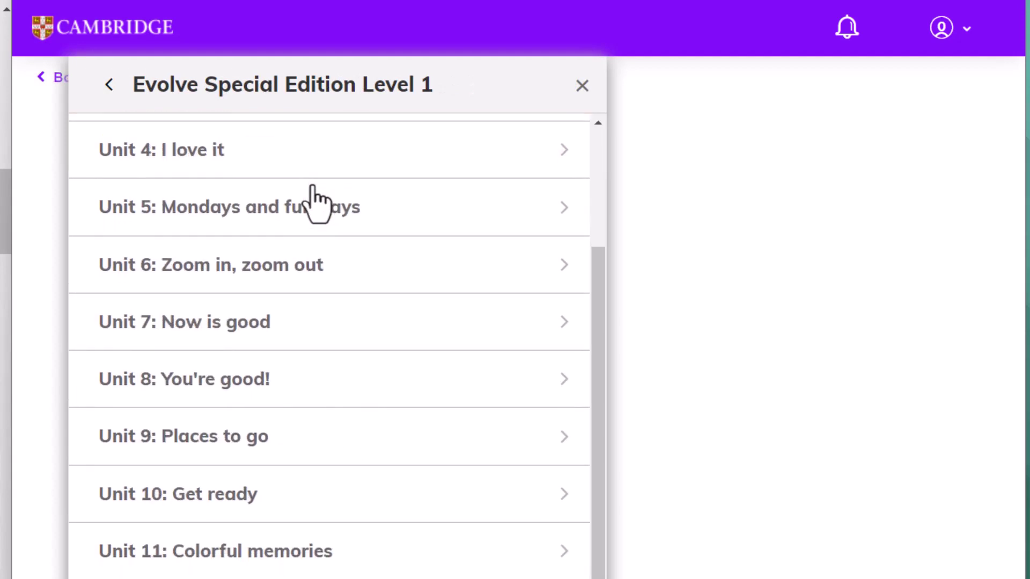
scroll(309, 225, "up", 3)
left_click(227, 194)
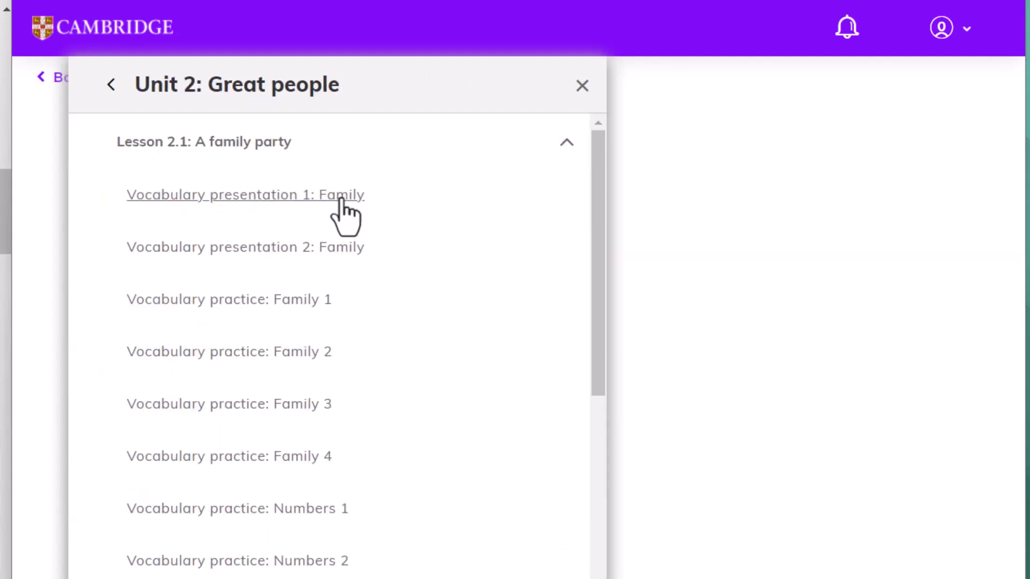
left_click(296, 195)
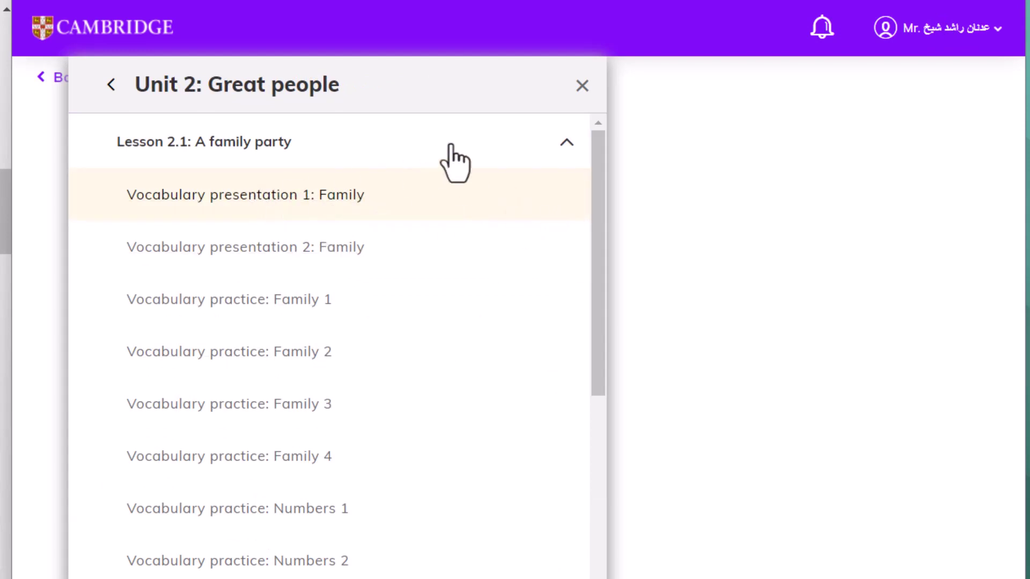
left_click(582, 86)
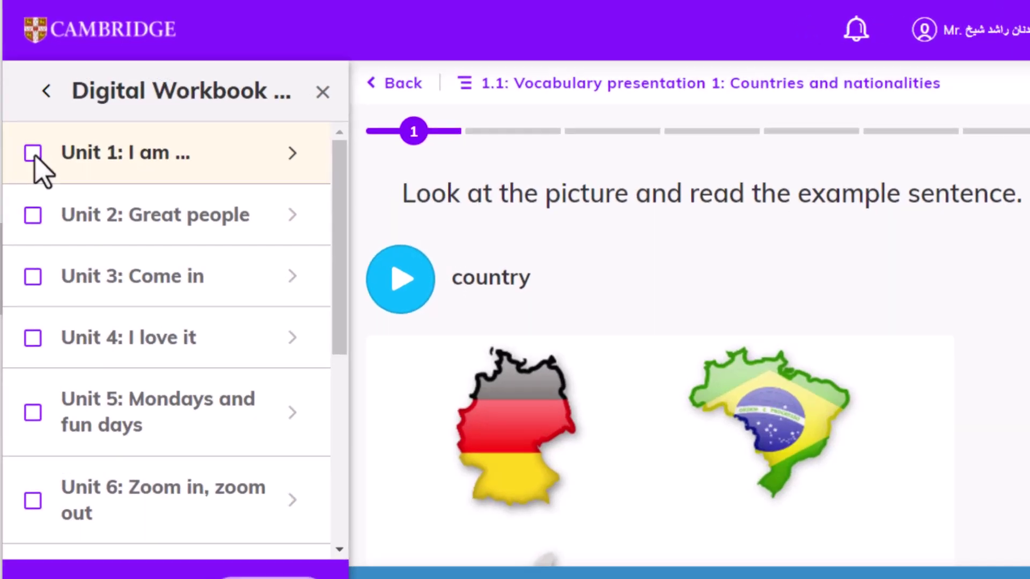
left_click(30, 142)
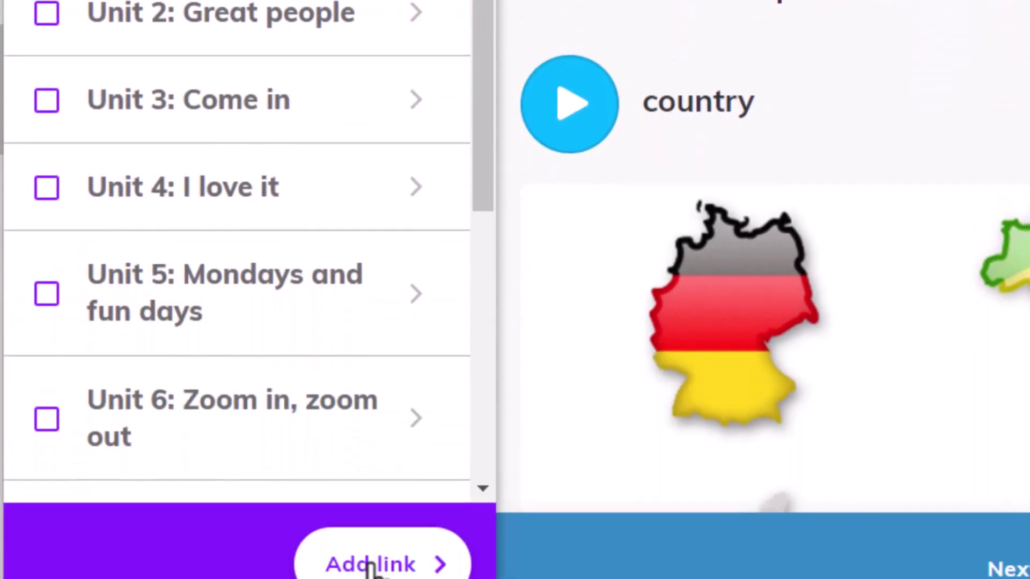
left_click(370, 567)
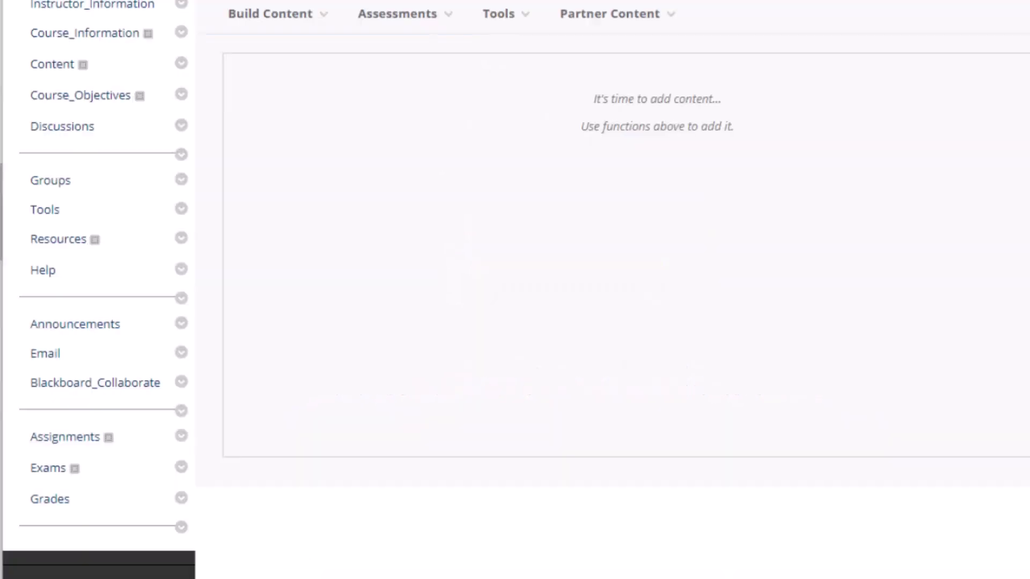
After the Success page, check the Build Content list on the Content page.
left_click(271, 14)
left_click(309, 17)
left_click(231, 13)
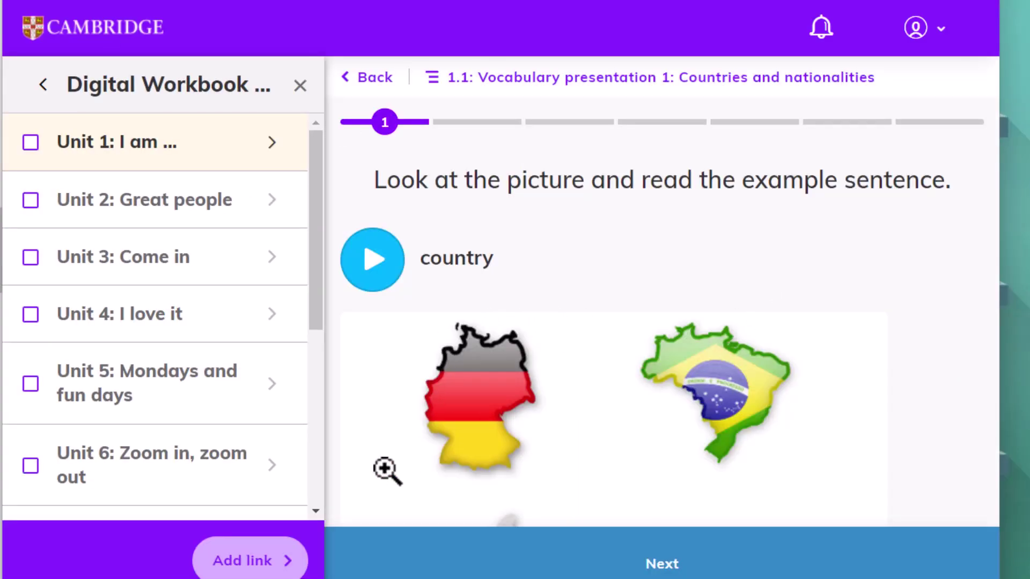
Close the Digital Workbook's unit list panel.
left_click(300, 86)
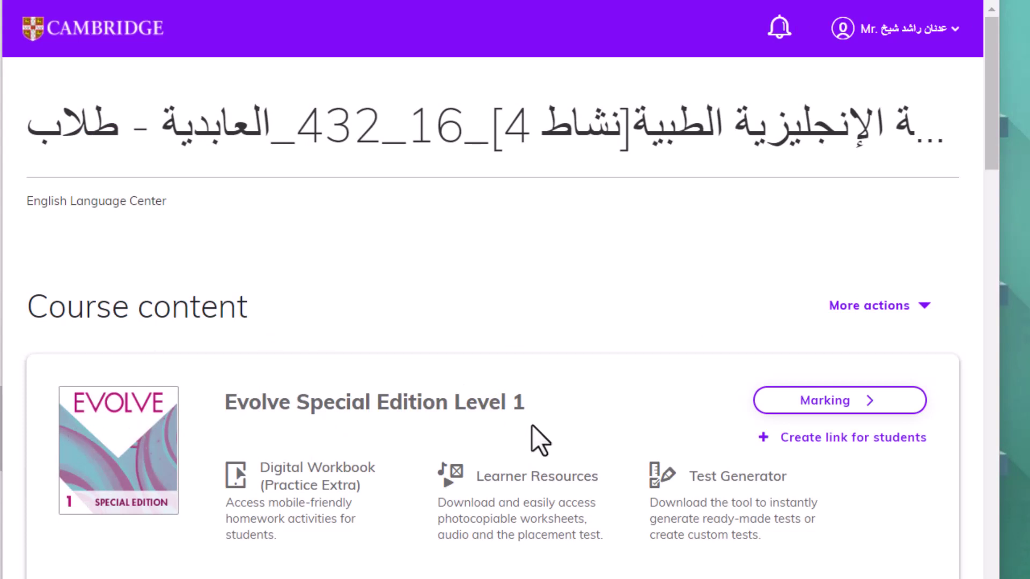
Scroll down Level 1's resources and preview its Marking overview.
scroll(572, 330, "down", 2)
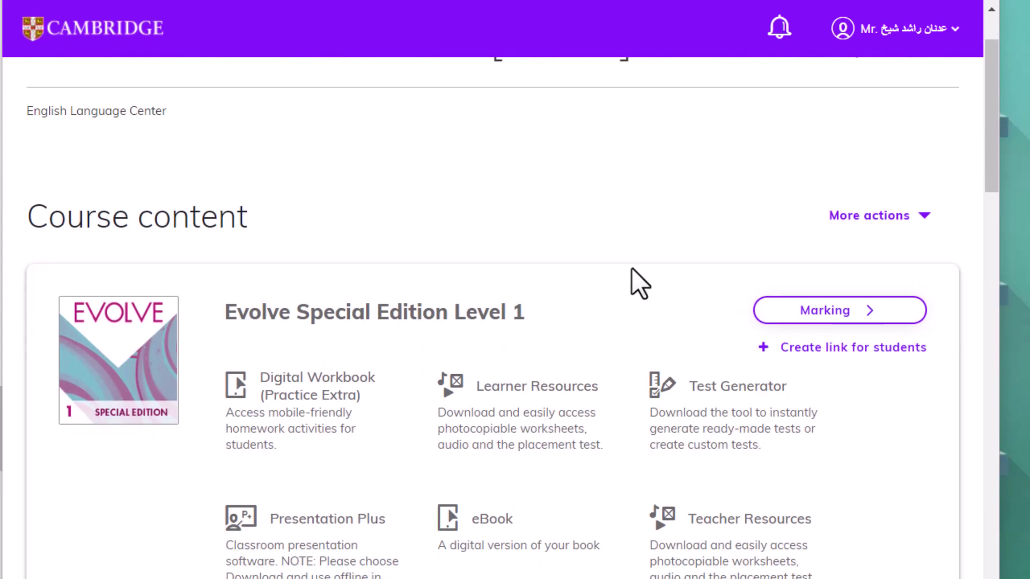
scroll(632, 269, "down", 2)
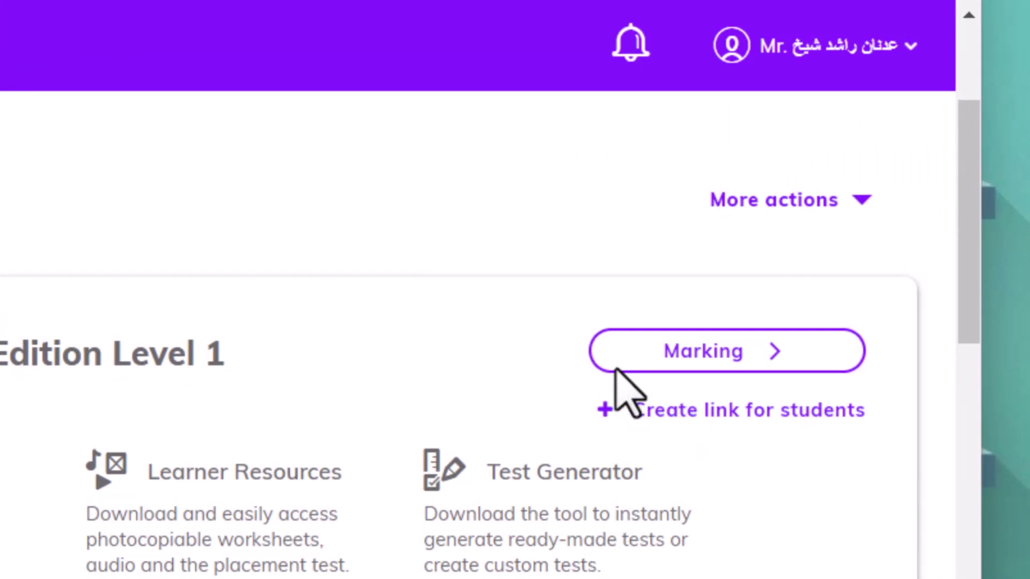
left_click(618, 366)
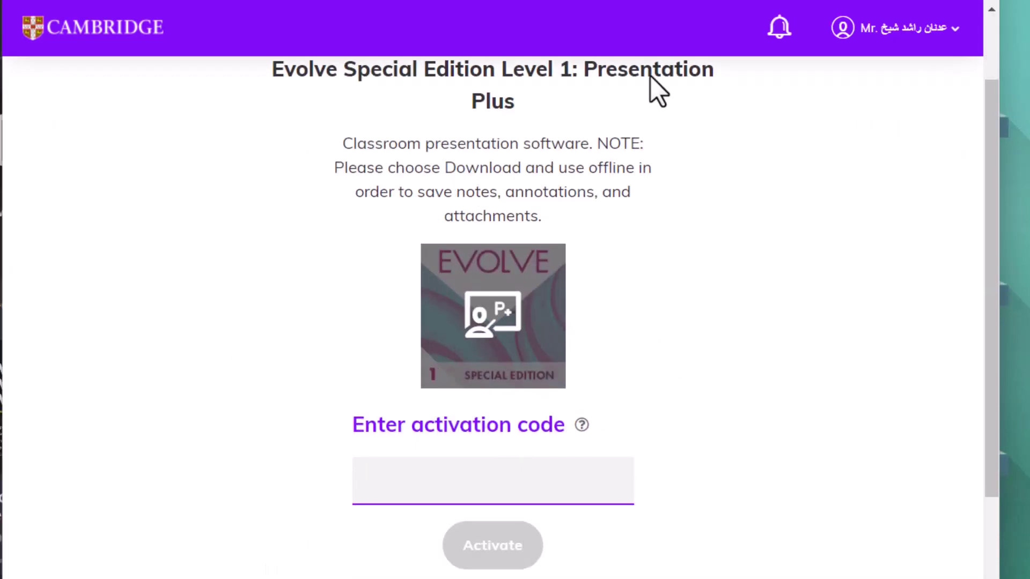
Bring the My EVOLVE Codes Notepad file to the front.
left_click(587, 561)
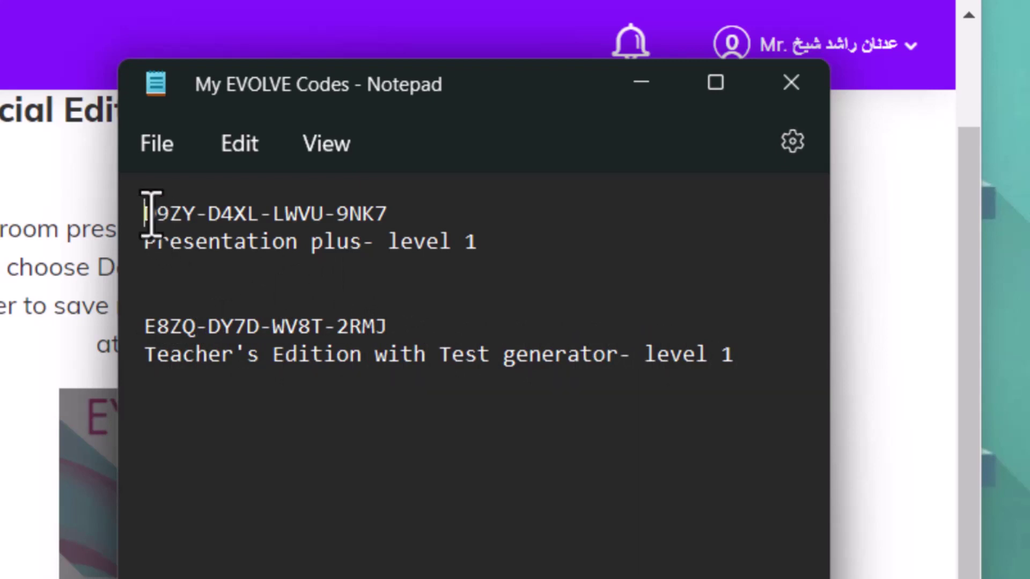
Copy the Level 1 Presentation Plus activation code from Notepad and return to the browser.
left_click_drag(146, 213, 400, 216)
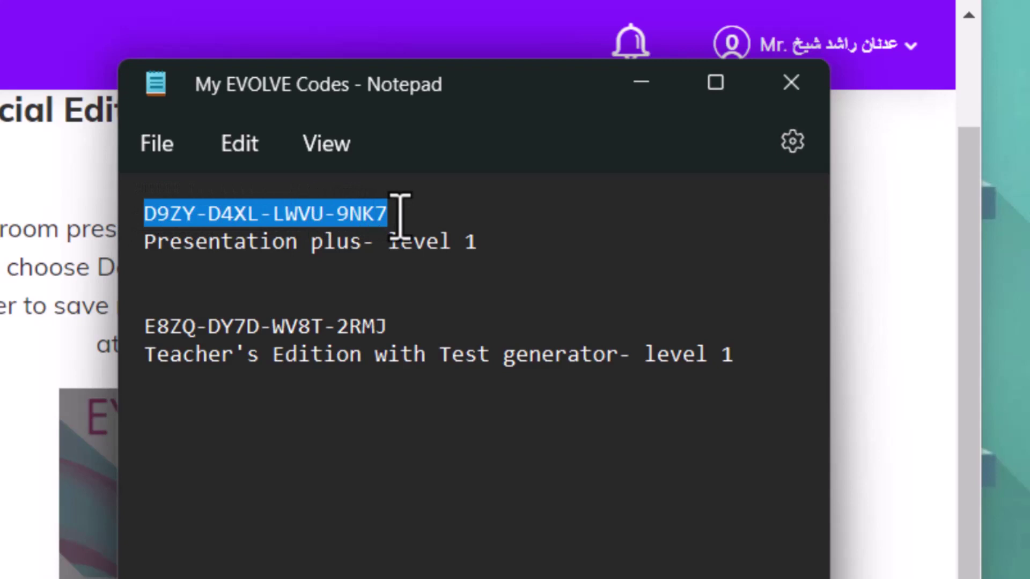
key("ctrl+c")
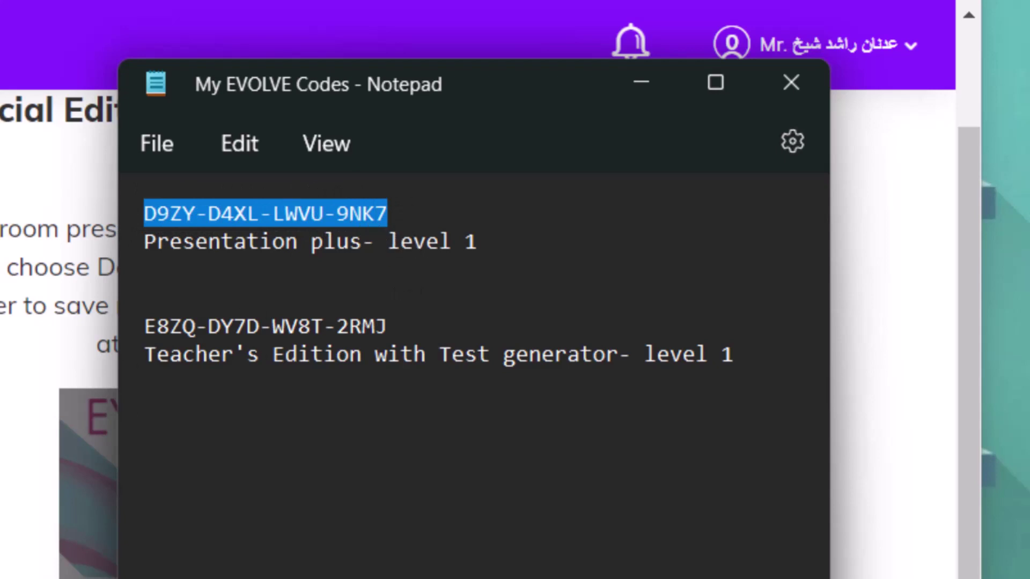
left_click(32, 464)
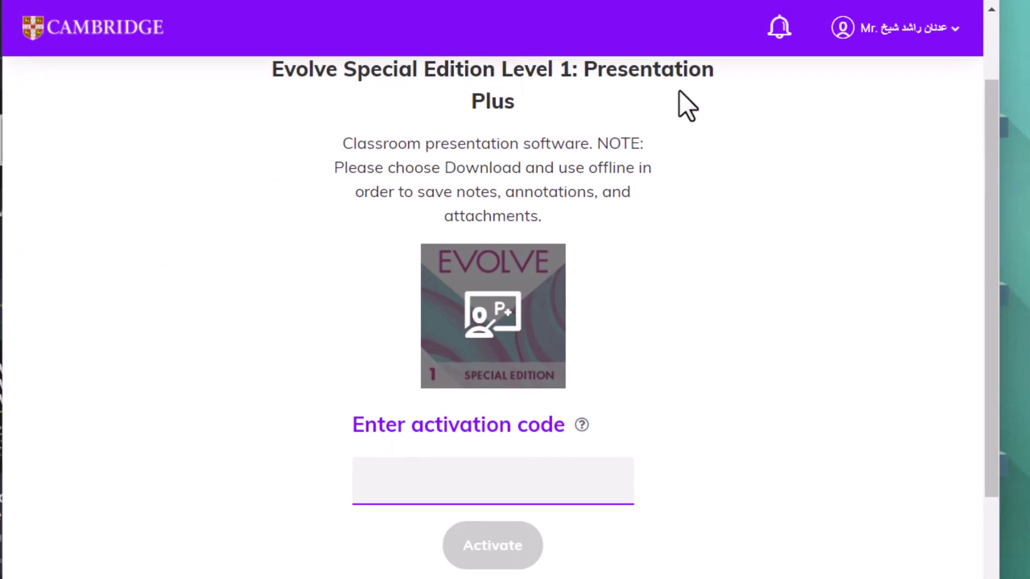
Paste the copied code into the activation field and activate Presentation Plus.
left_click(493, 494)
right_click(492, 493)
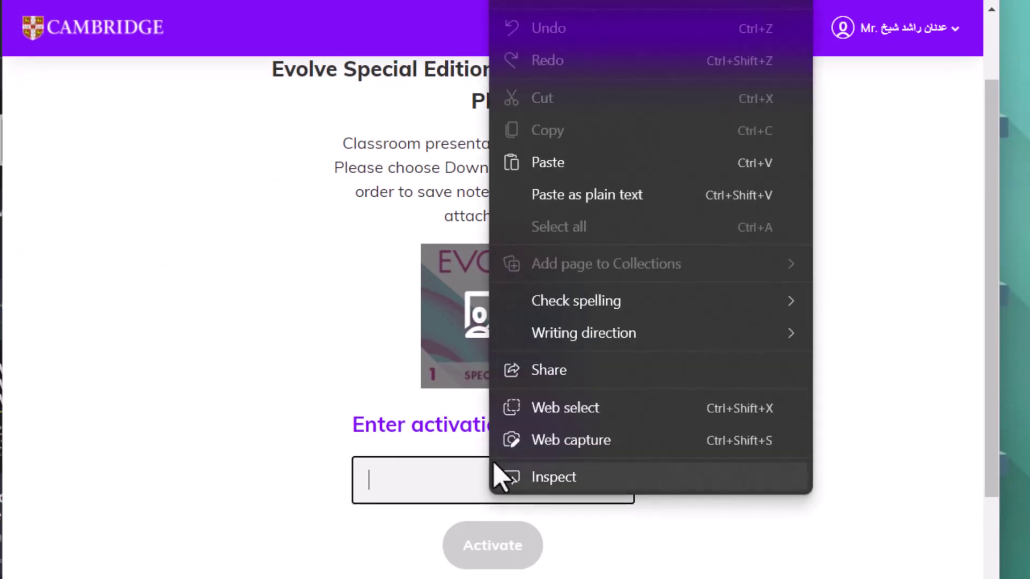
left_click(563, 172)
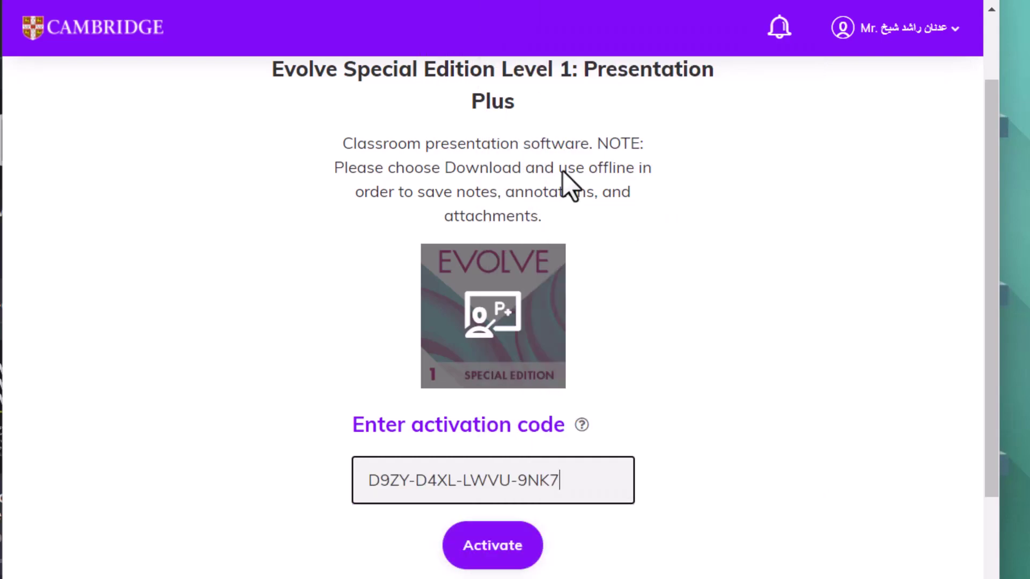
left_click(514, 550)
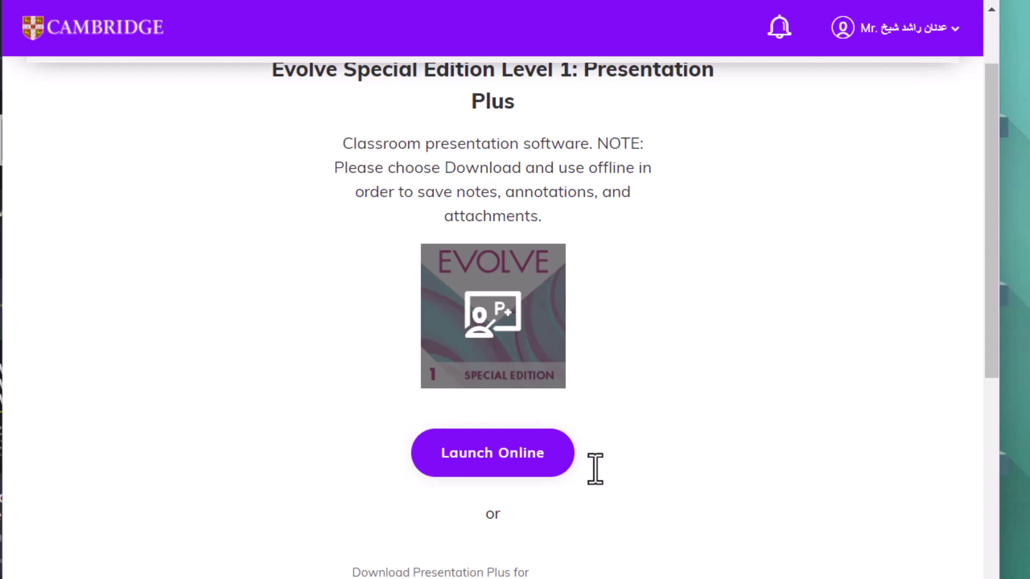
Scroll through the activated page to review the Launch Online and Windows Download options.
scroll(595, 468, "down", 2)
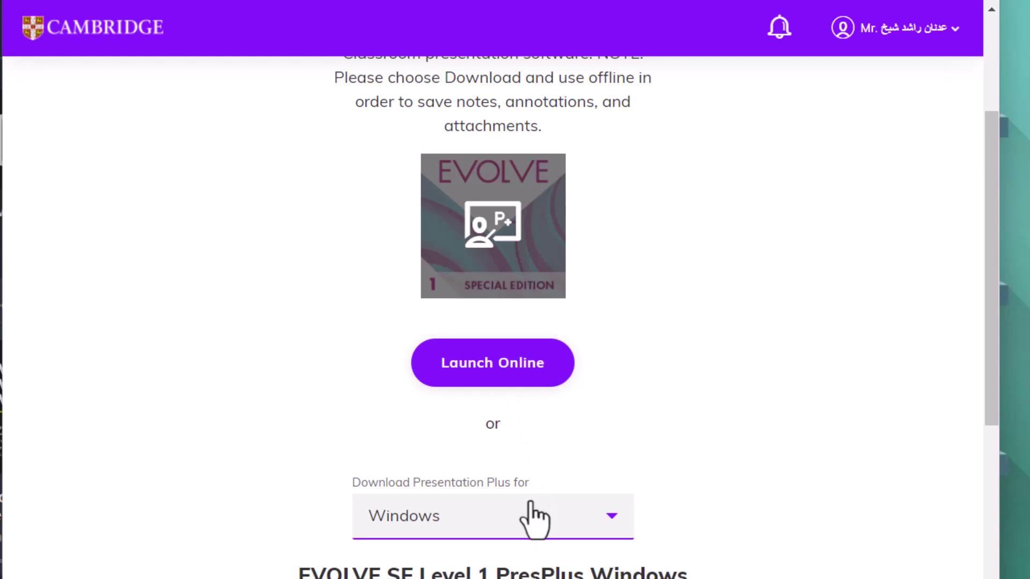
scroll(534, 507, "down", 2)
scroll(456, 531, "down", 2)
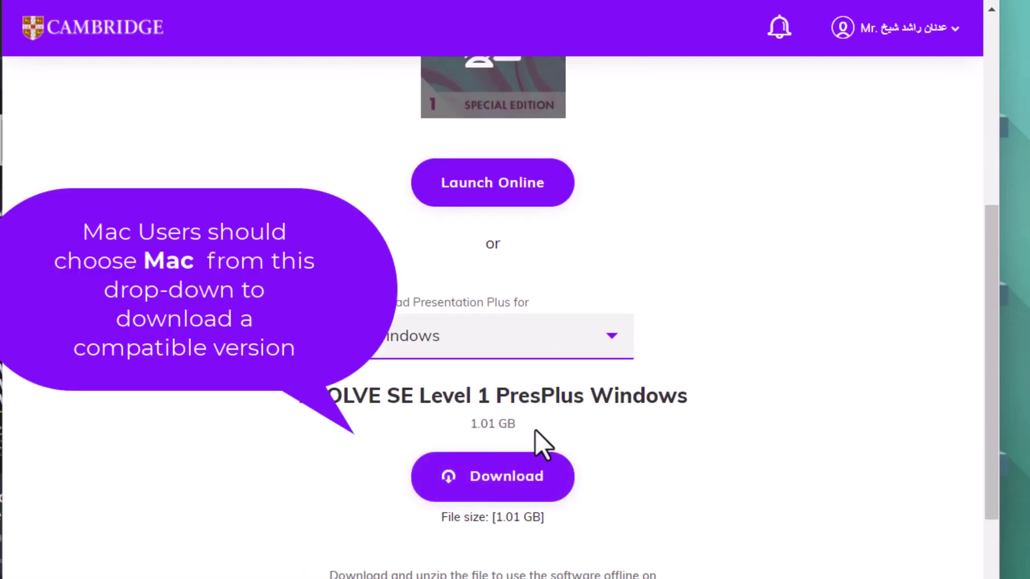
scroll(535, 431, "up", 2)
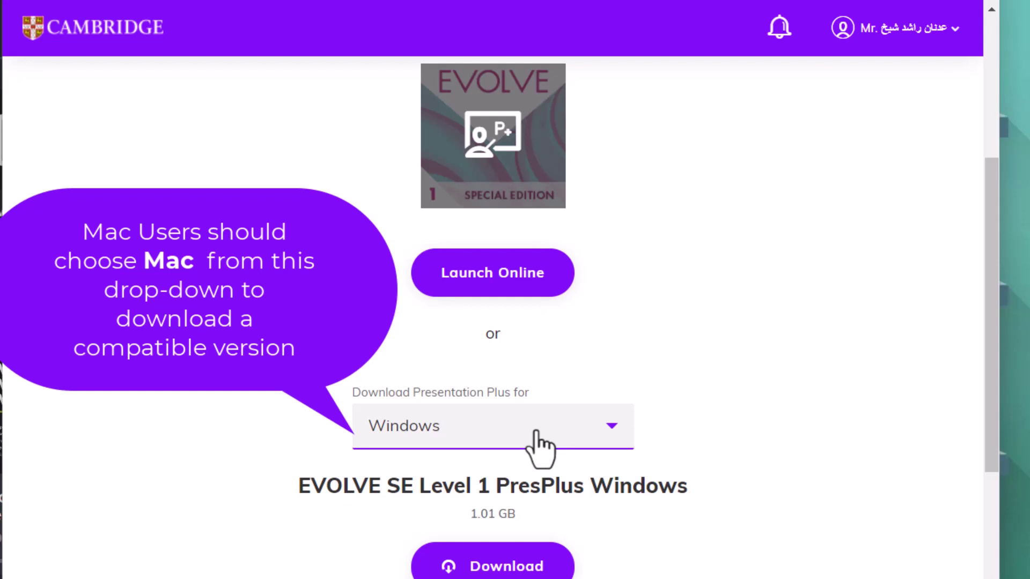
scroll(539, 448, "up", 3)
scroll(552, 311, "down", 2)
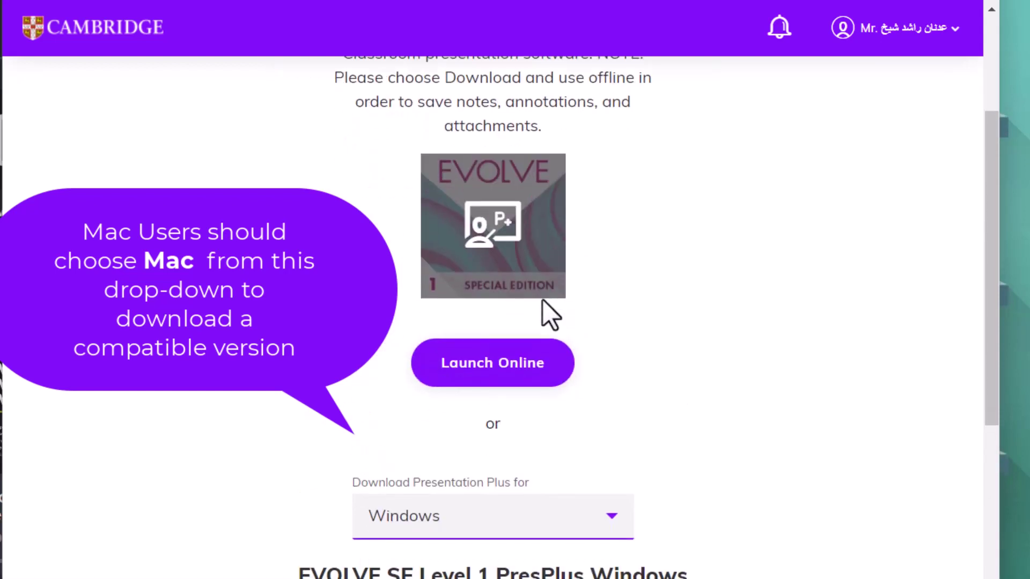
scroll(542, 301, "down", 3)
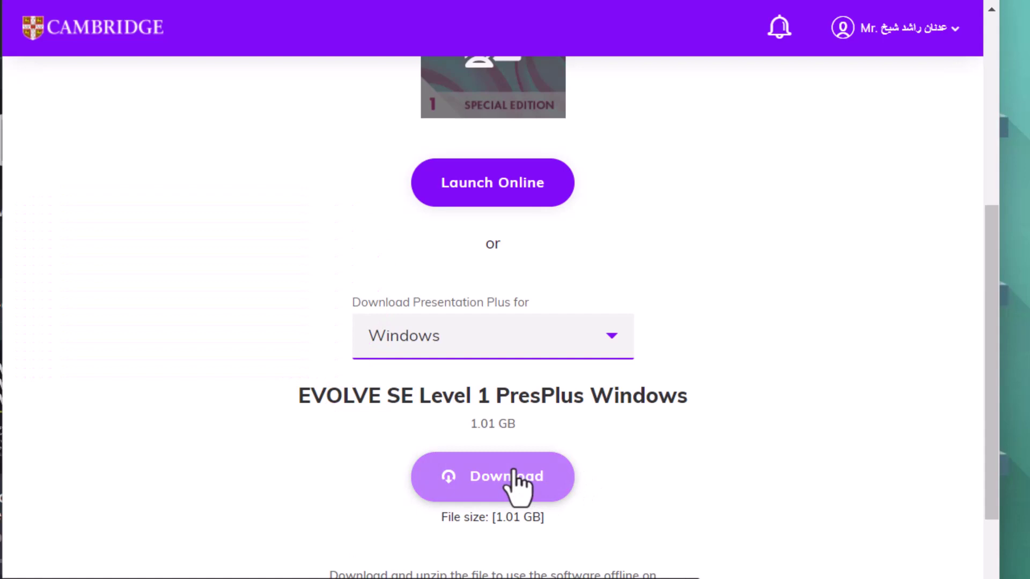
scroll(514, 472, "up", 3)
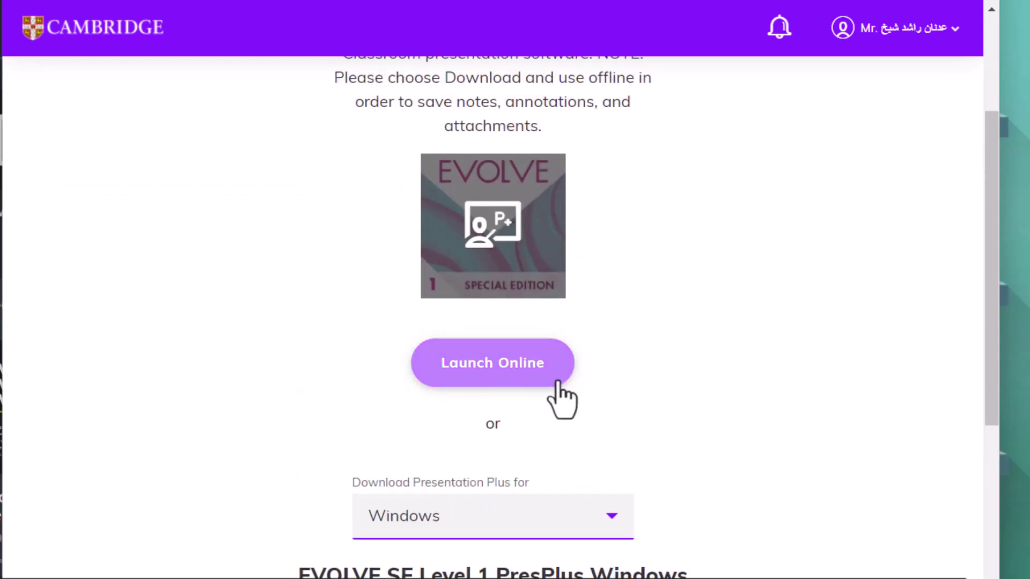
scroll(558, 382, "down", 5)
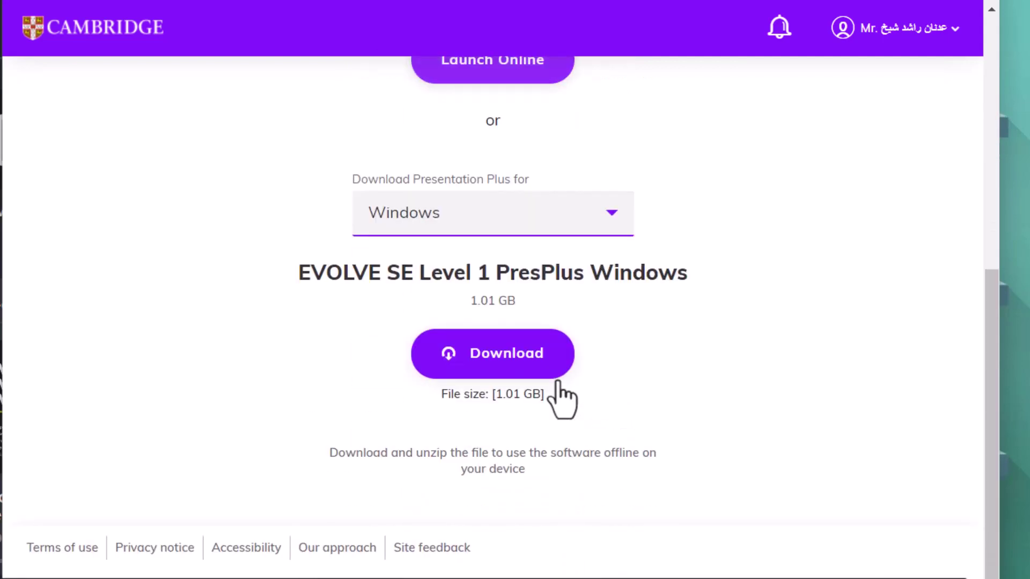
scroll(559, 381, "up", 8)
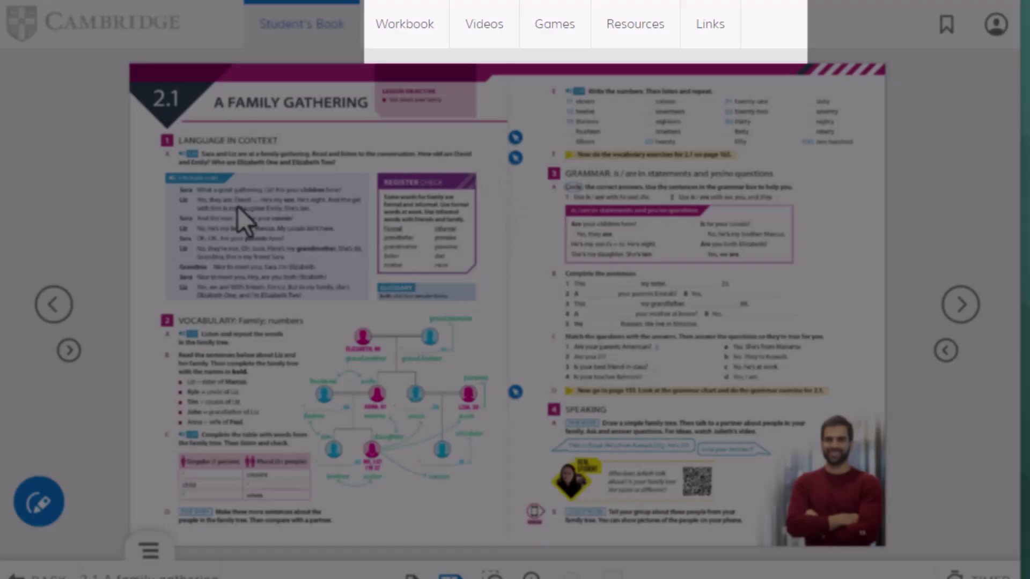
Enlarge the unit 2.1 spread and play a few seconds of audio track 1.16.
double_click(191, 143)
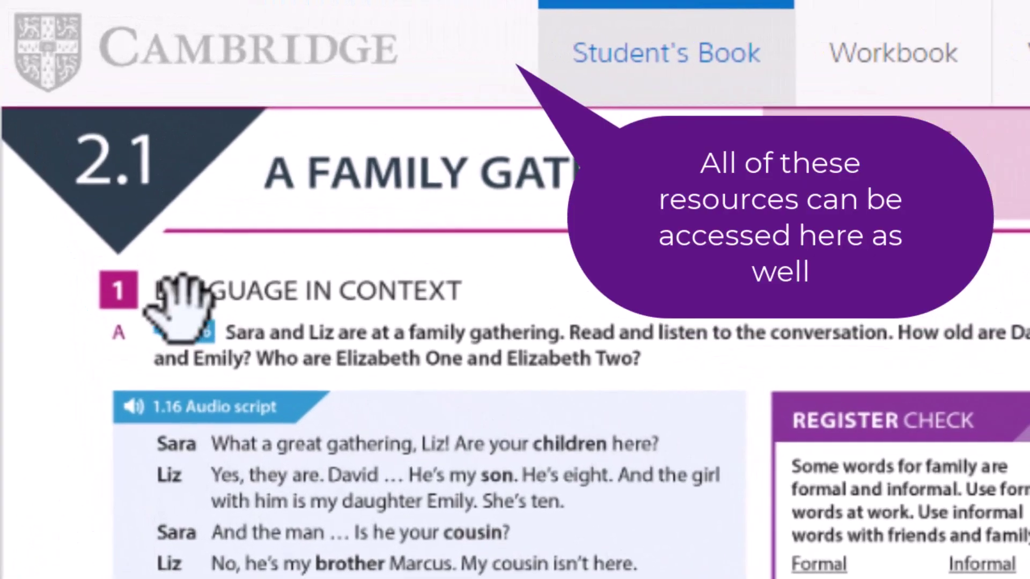
left_click(186, 332)
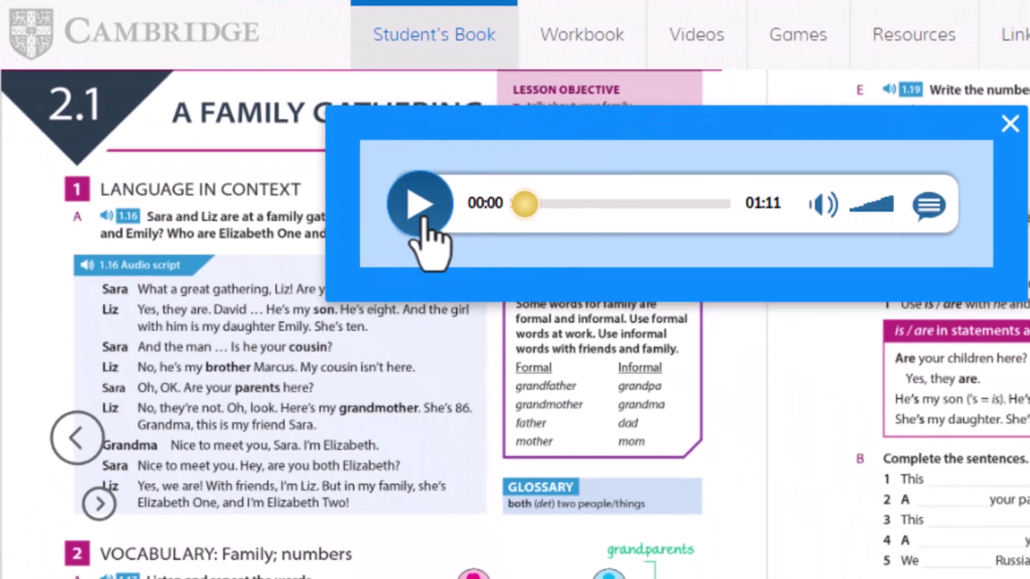
left_click(423, 215)
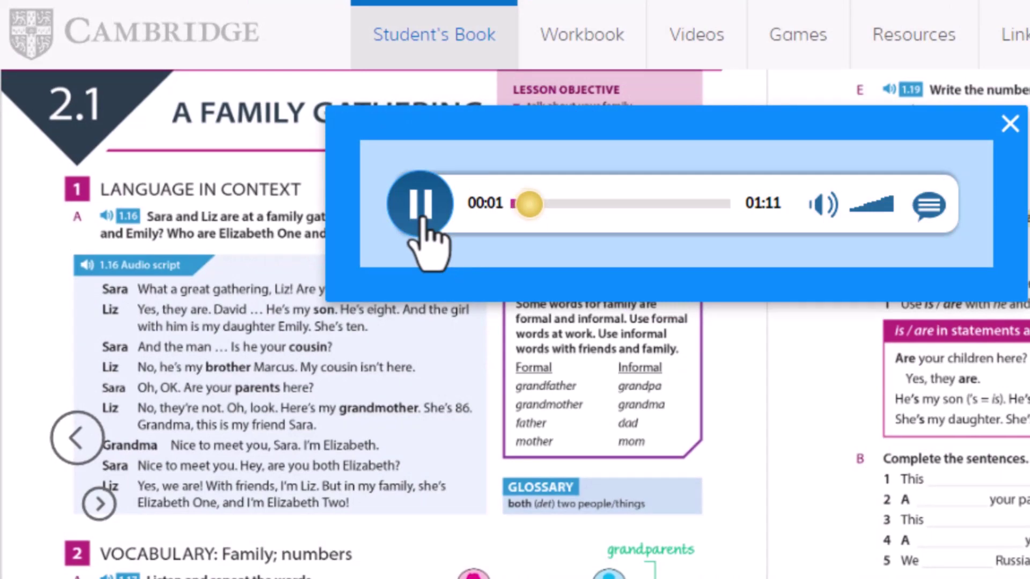
left_click(421, 206)
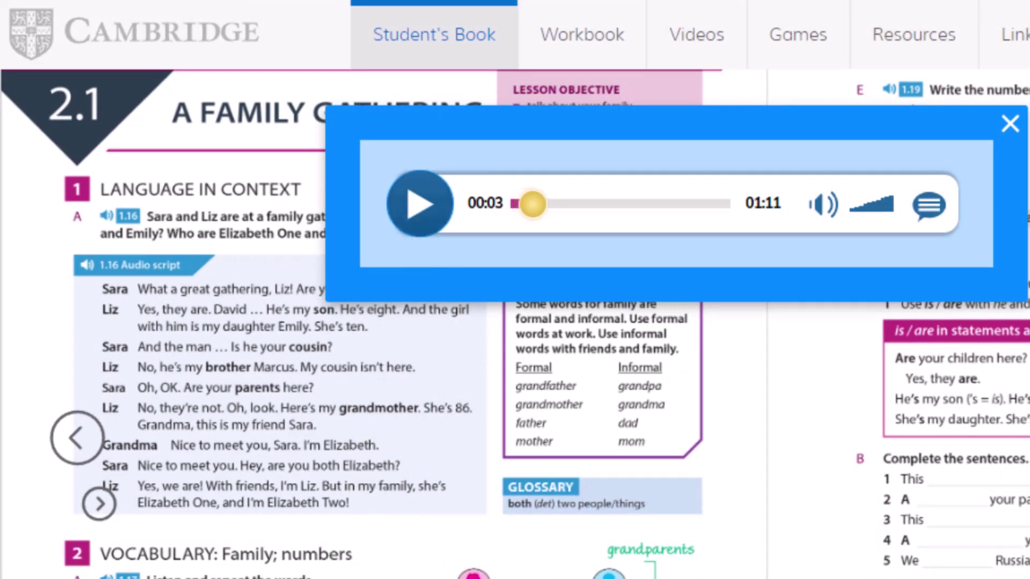
scroll(449, 386, "down", 1)
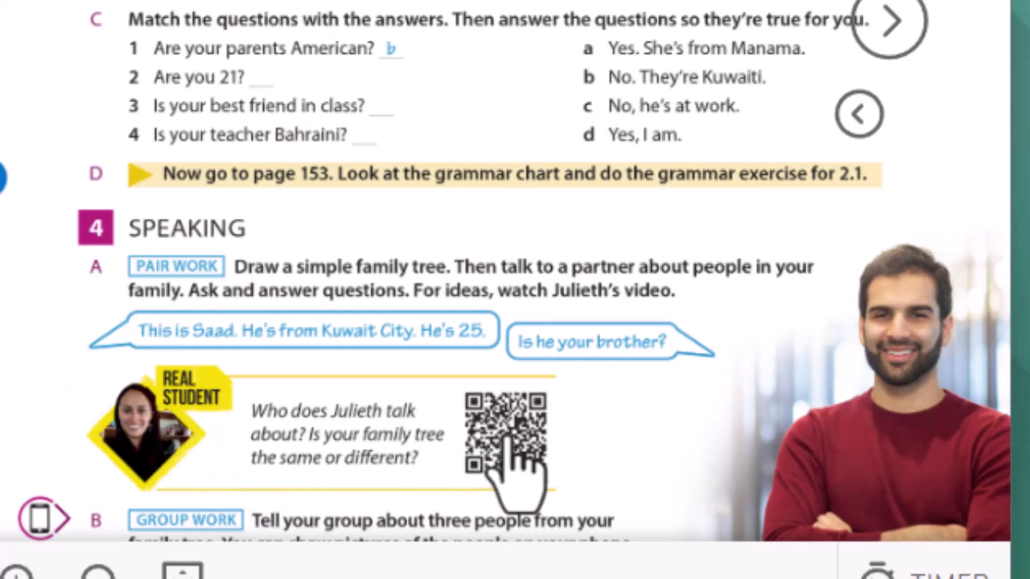
Play Julieth's family-tree video for about three seconds, pause it, and close the player.
left_click(262, 458)
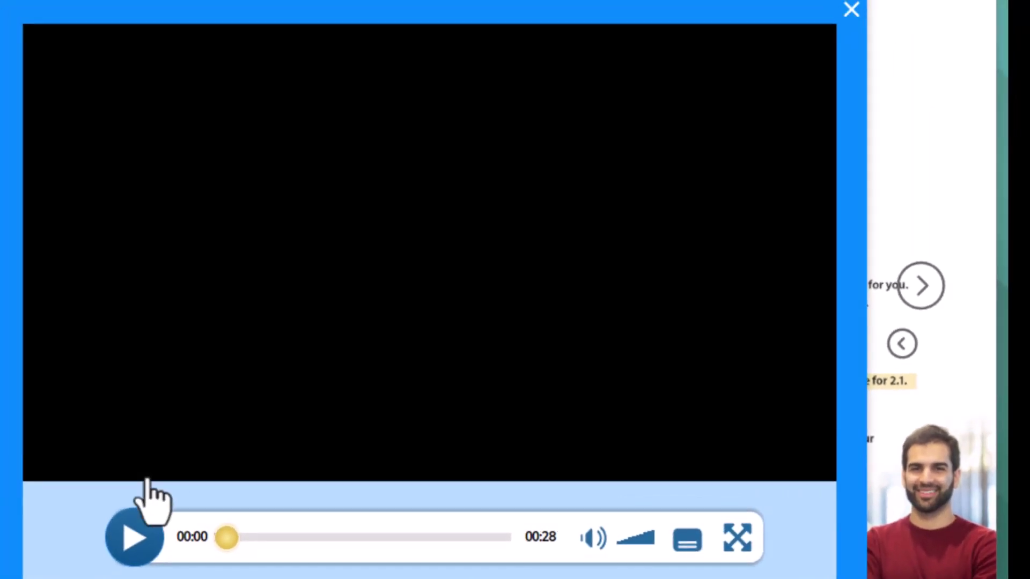
left_click(110, 528)
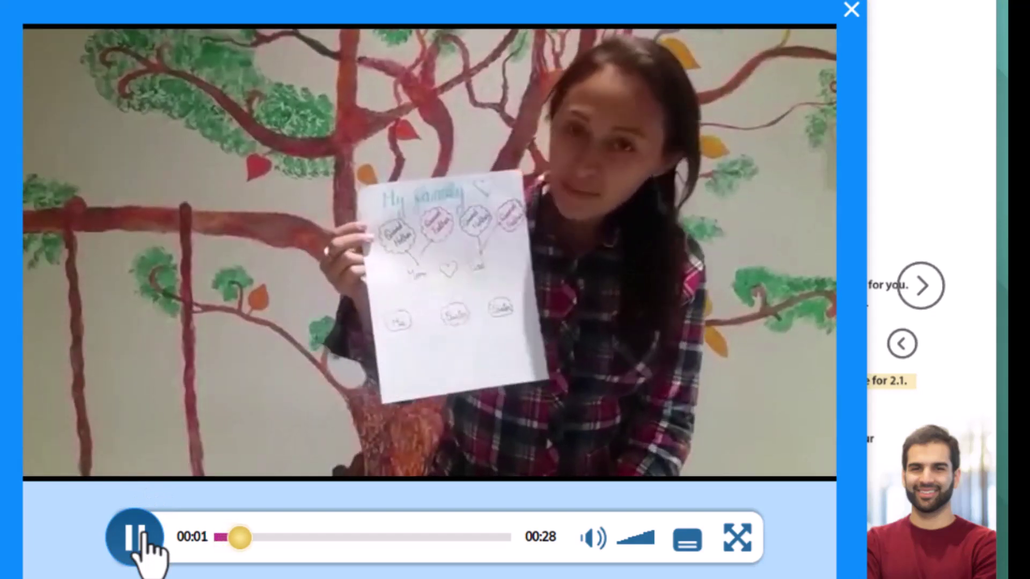
left_click(142, 534)
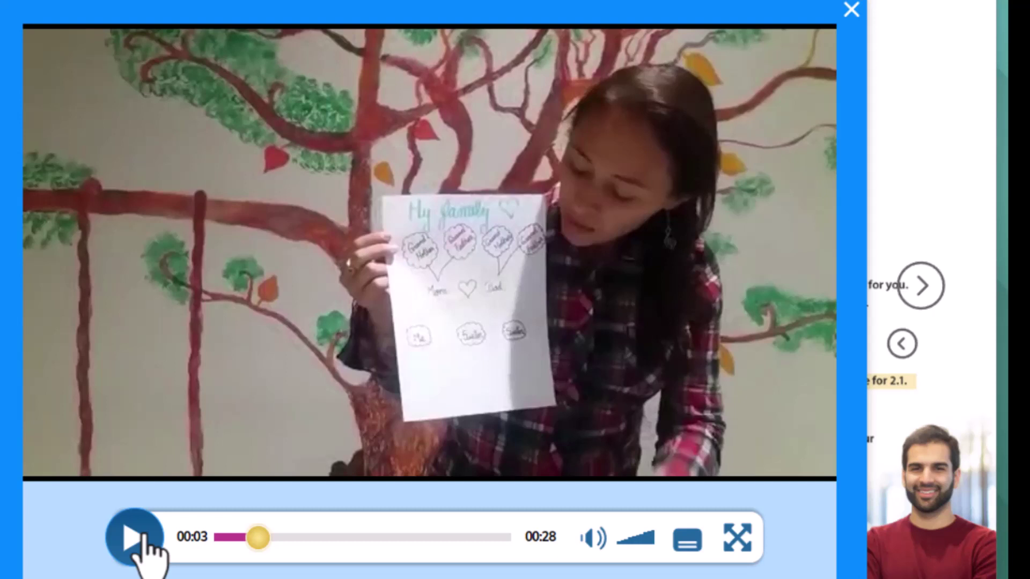
left_click(852, 9)
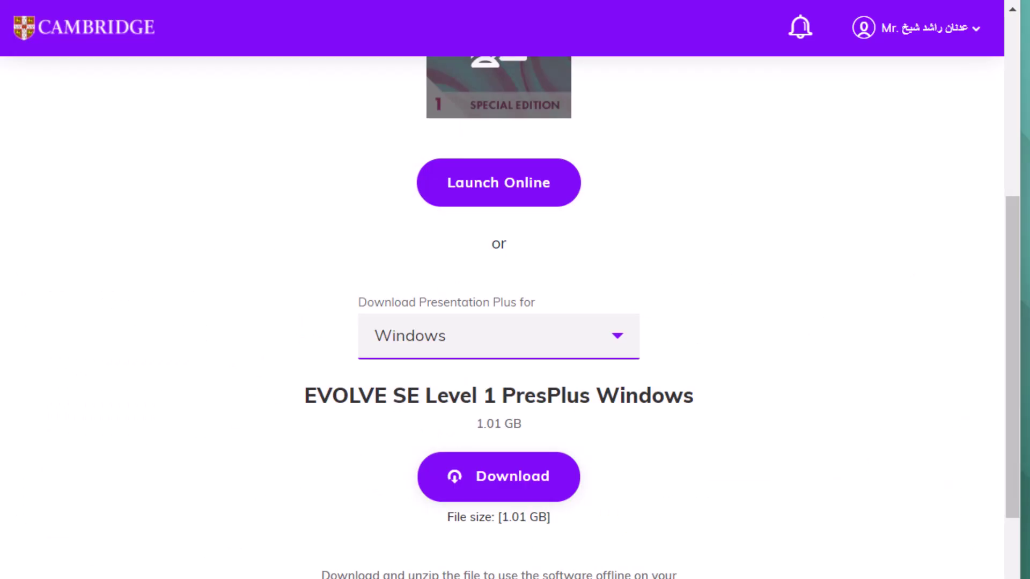
Go back to the course content and open the Evolve Special Edition Level 1 Test Generator.
scroll(613, 145, "up", 6)
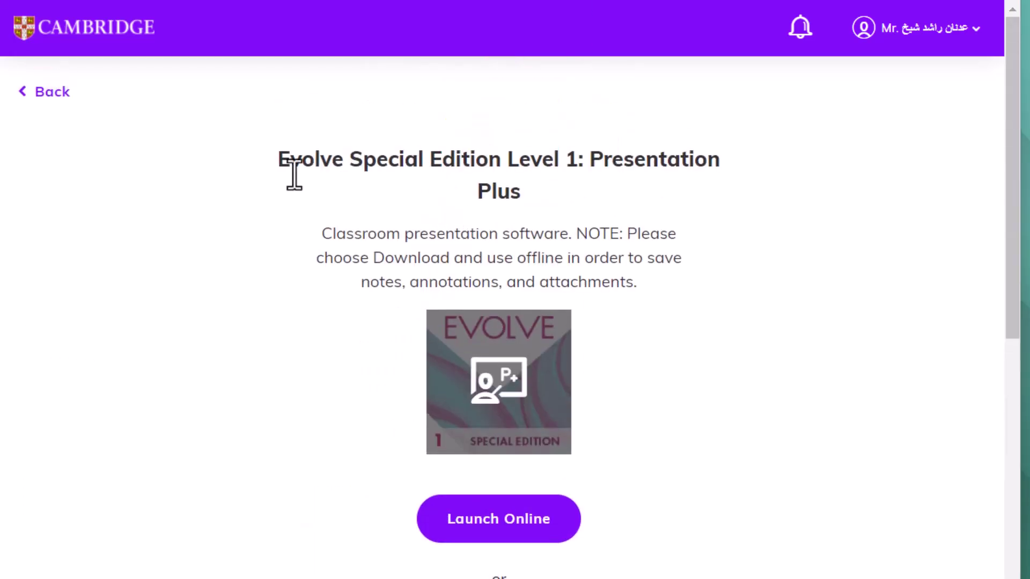
left_click(28, 92)
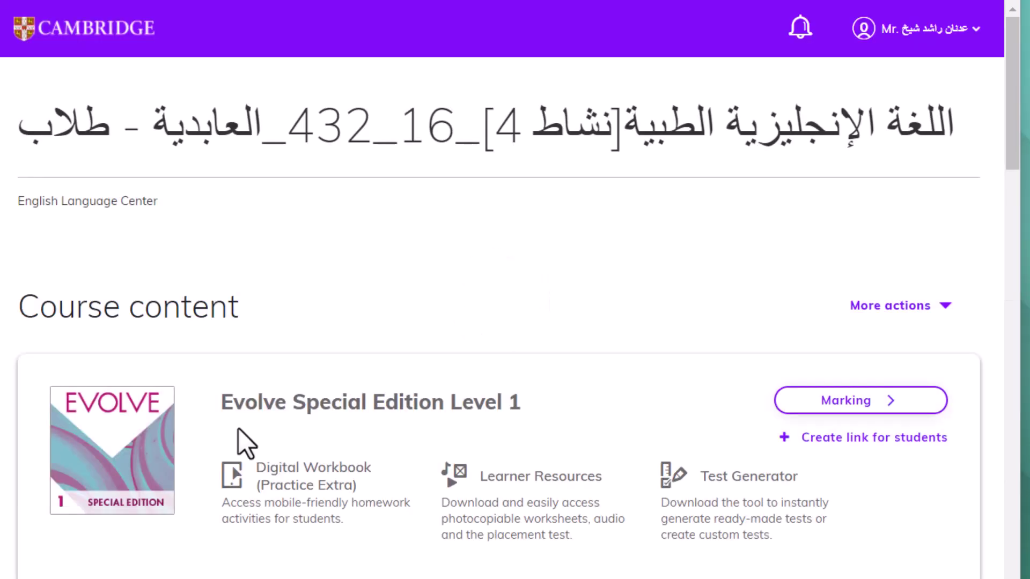
scroll(635, 230, "down", 5)
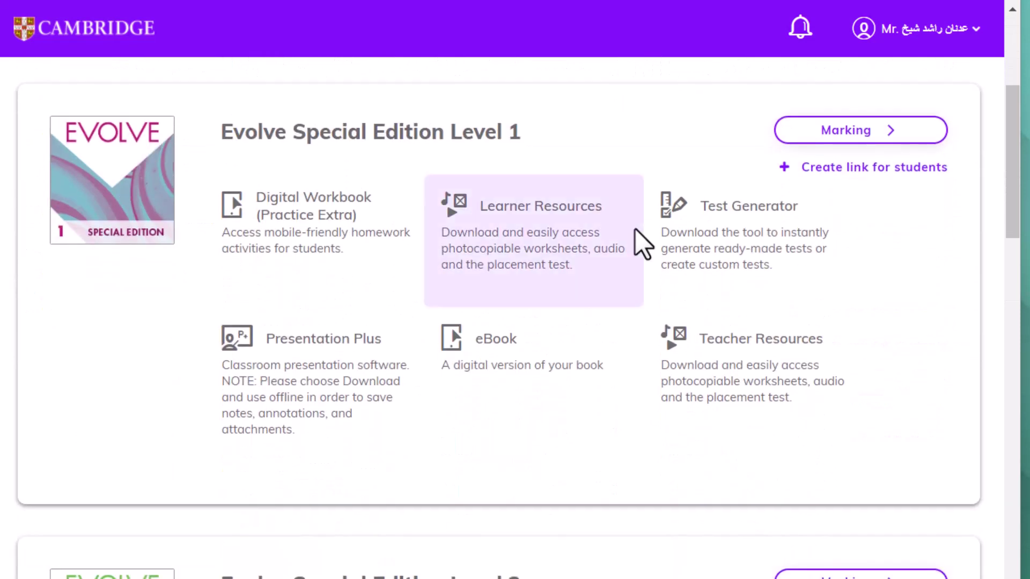
left_click(751, 204)
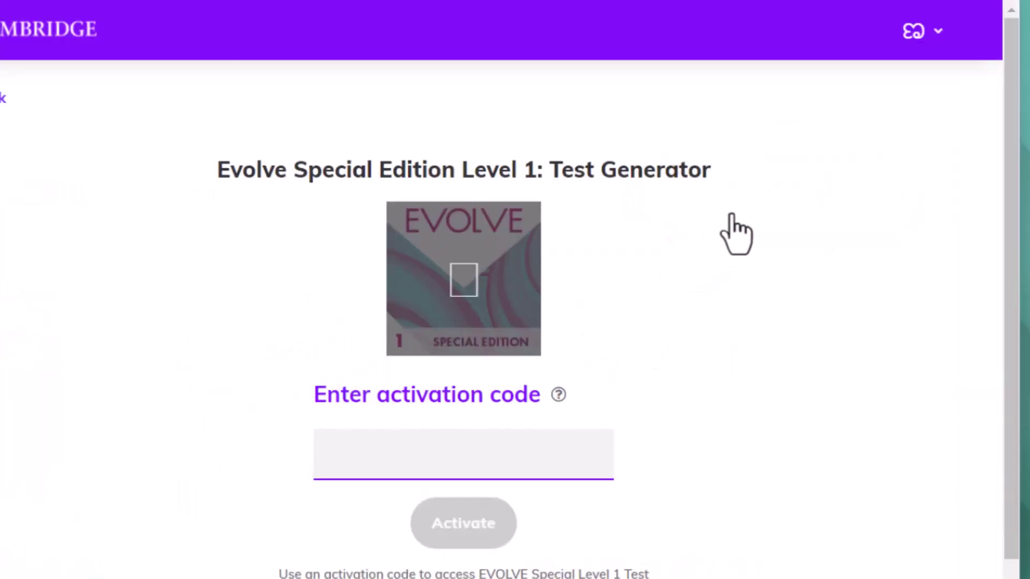
Copy the Test Generator activation code from the notes holding the codes.
left_click(547, 458)
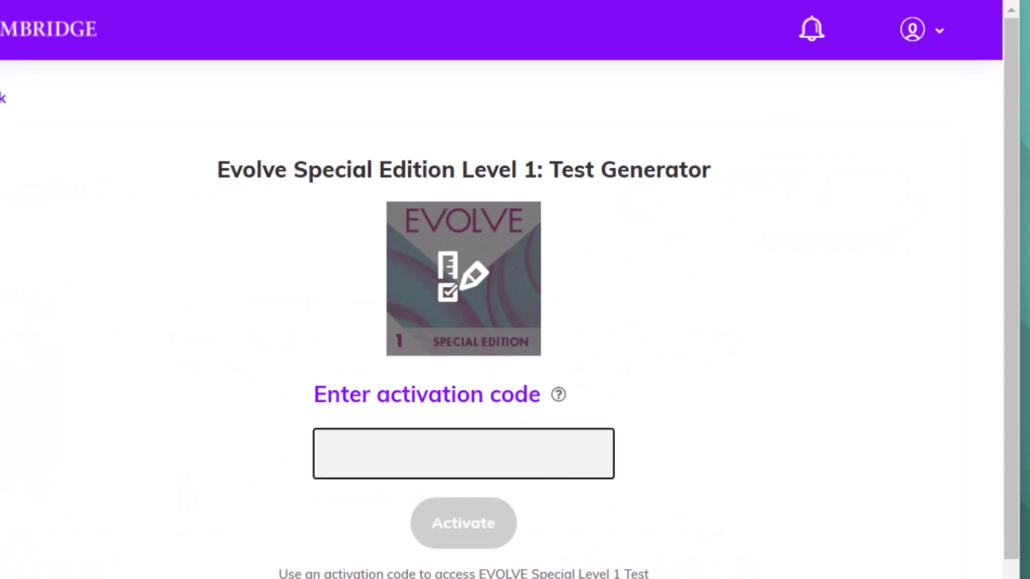
key("alt+Tab")
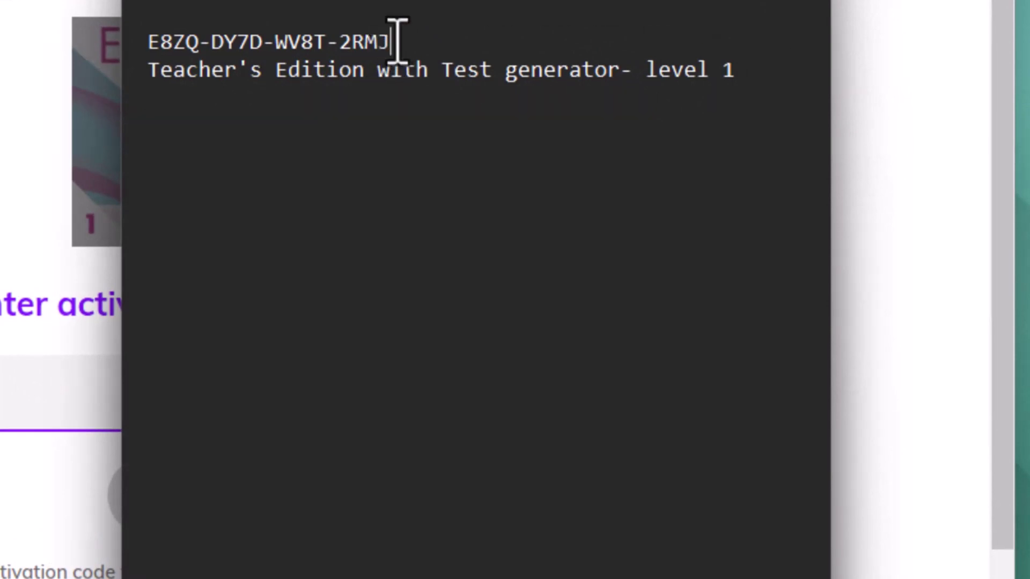
left_click_drag(397, 41, 120, 50)
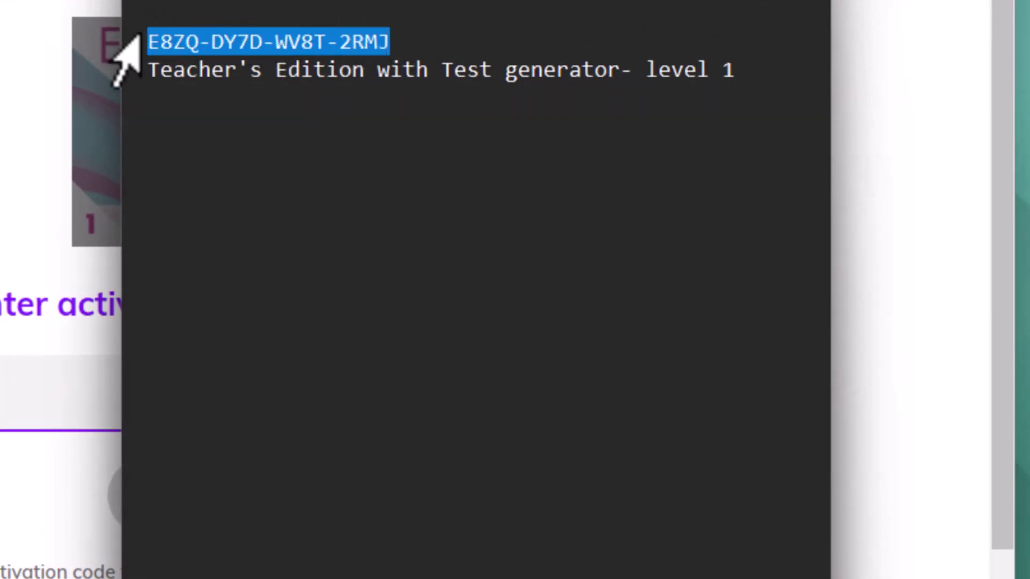
right_click(203, 40)
left_click(299, 203)
key("alt+Tab")
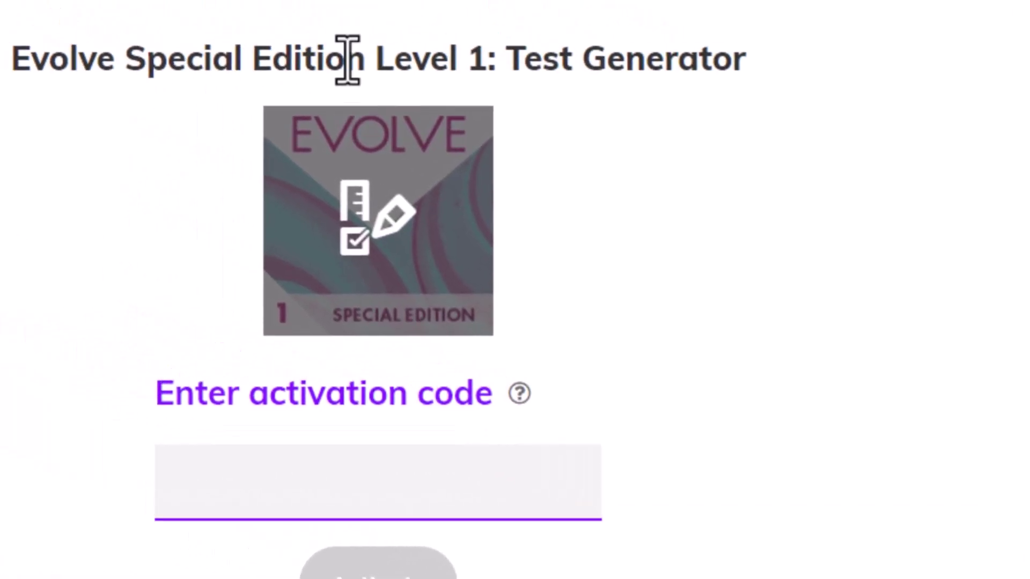
Paste the activation code into the Level 1 Test Generator code field and submit it.
left_click(456, 472)
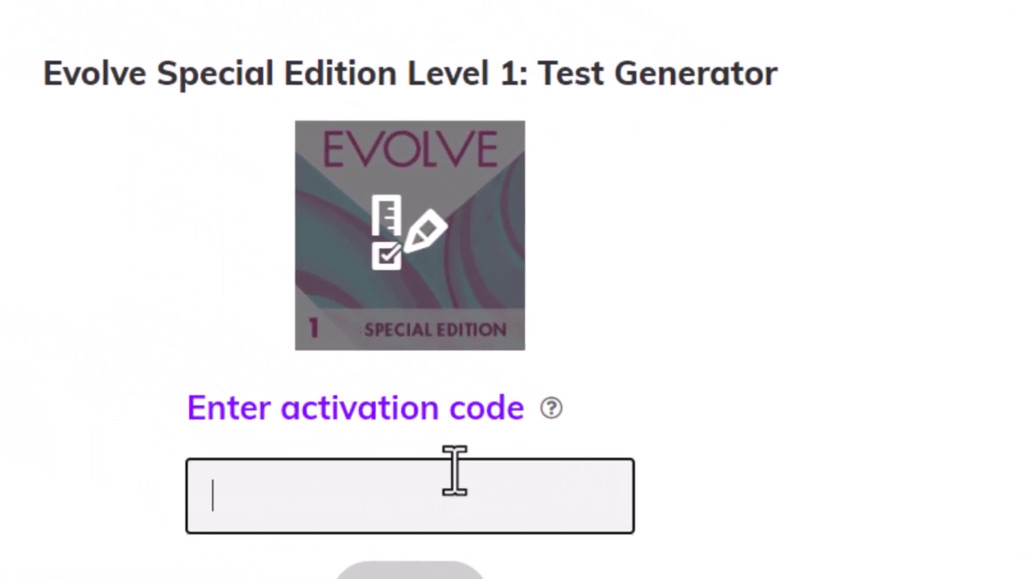
right_click(380, 503)
left_click(483, 421)
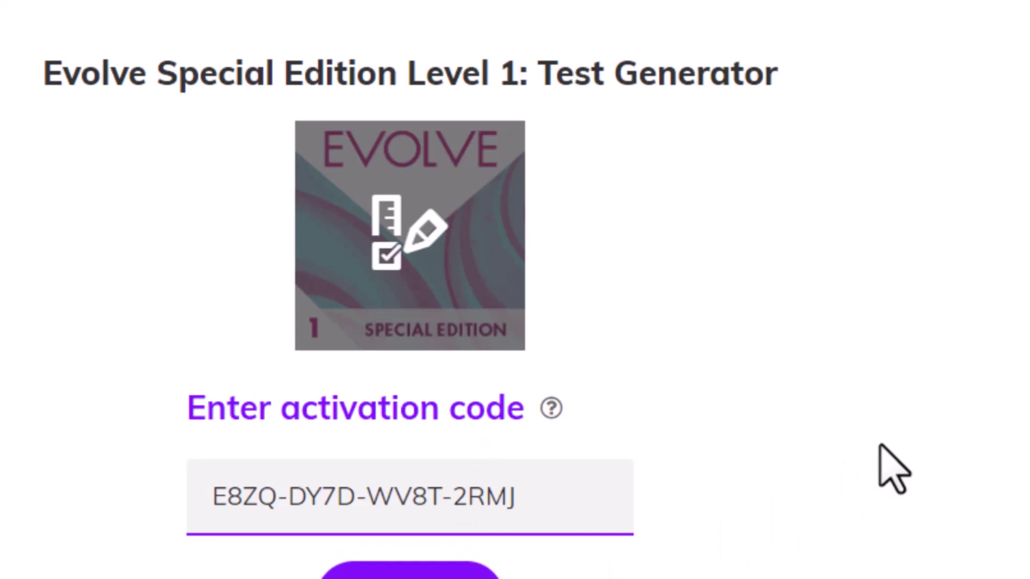
scroll(890, 467, "down", 2)
key("Return")
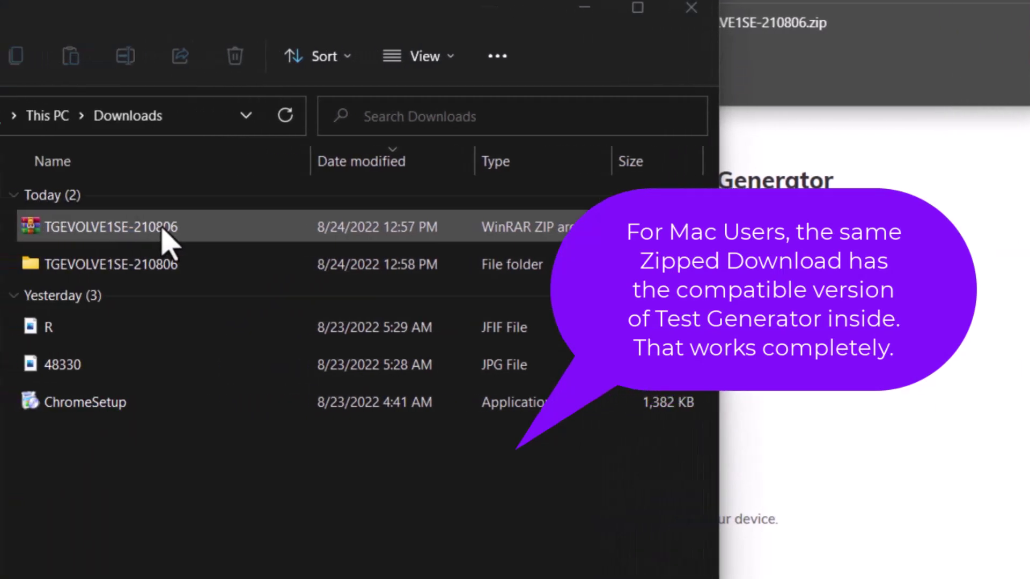
Open the TGEVOLVE1SE-210806 folder, then its TGEVOLVE1SE subfolder, and select Install_in_Windows.
left_click(173, 225)
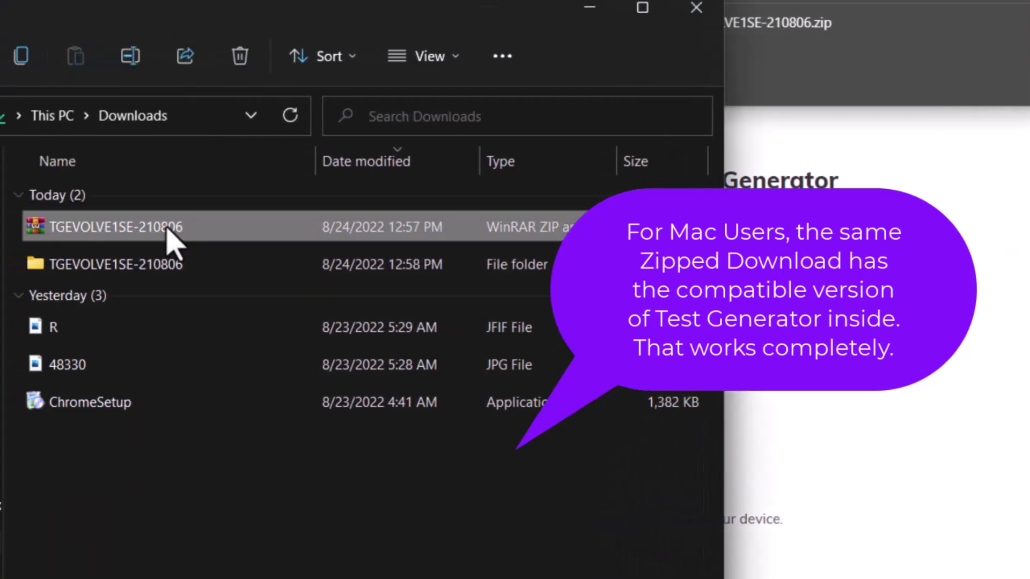
double_click(172, 272)
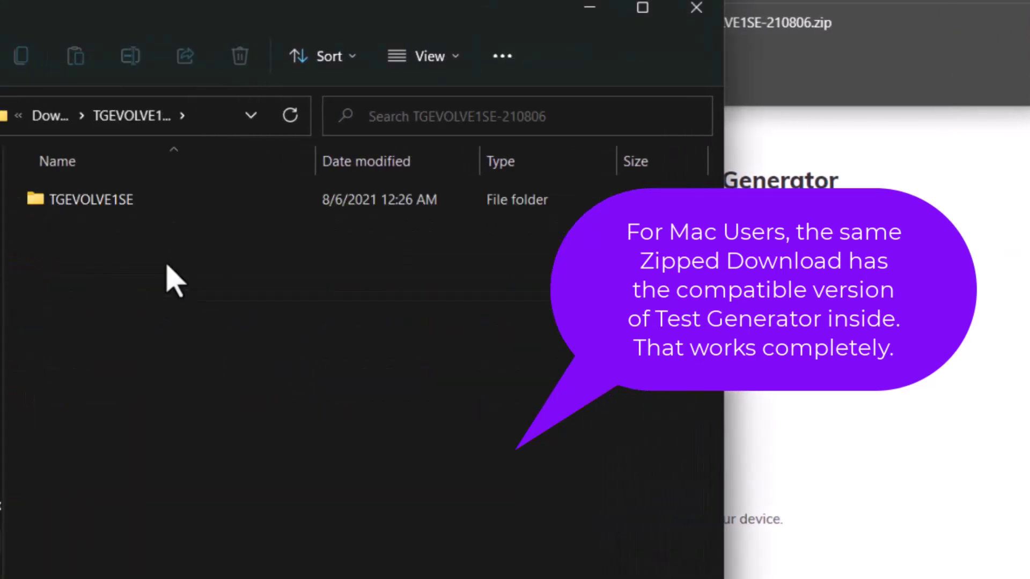
double_click(86, 210)
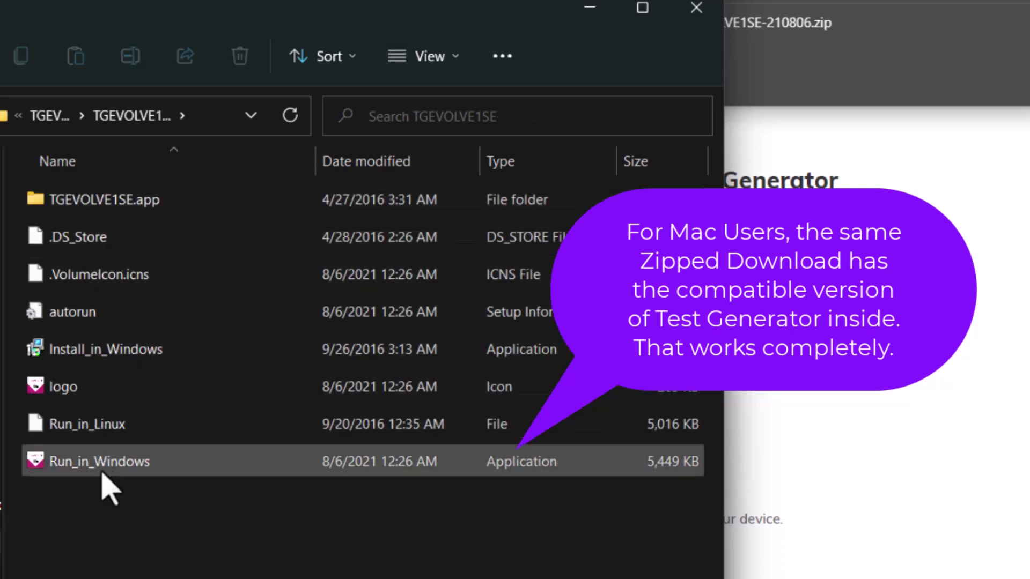
left_click(106, 354)
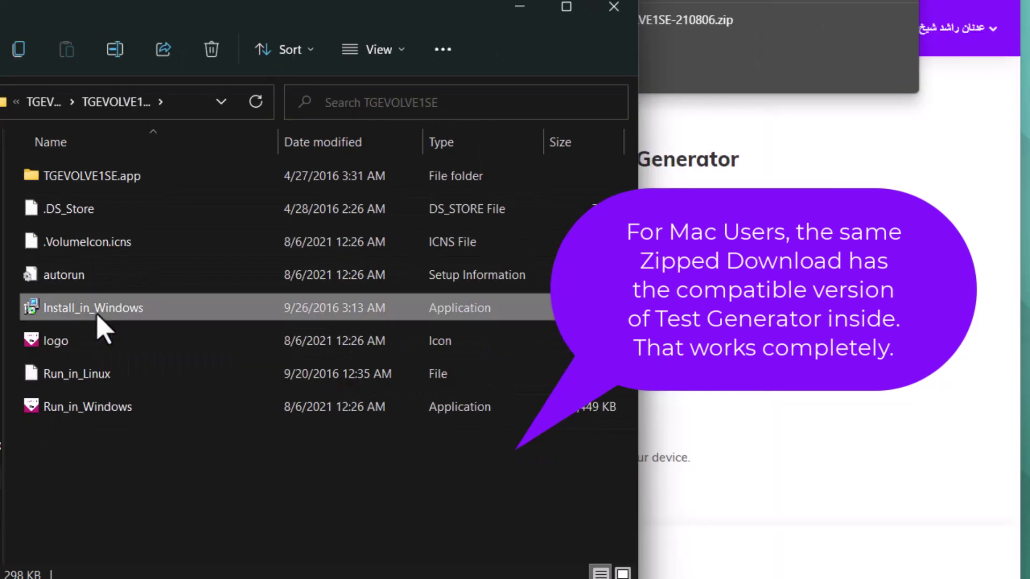
Run Install_in_Windows and complete the Test Generator Evolve 1 SE setup with default options.
double_click(98, 317)
left_click(271, 349)
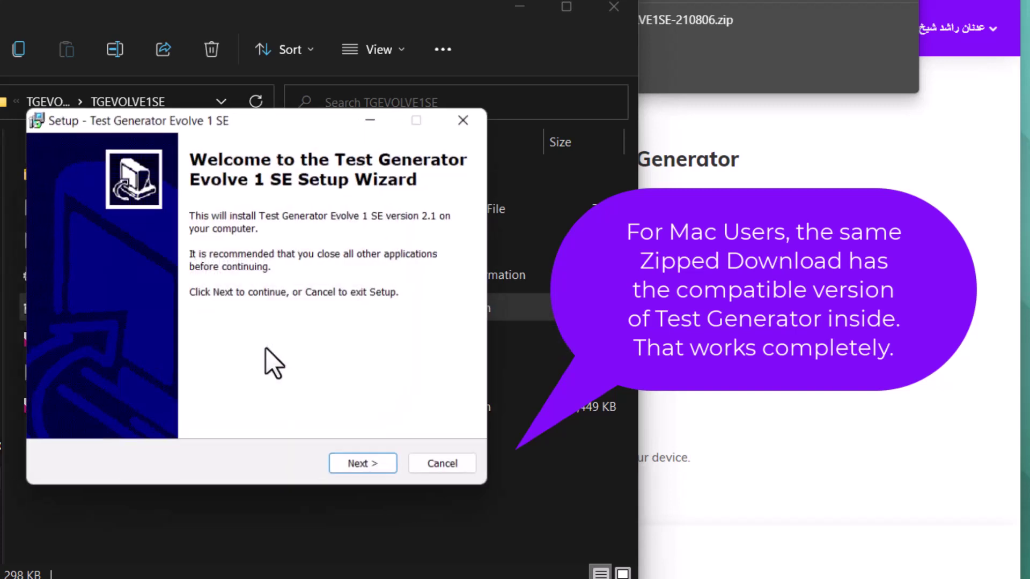
left_click(357, 464)
left_click(359, 463)
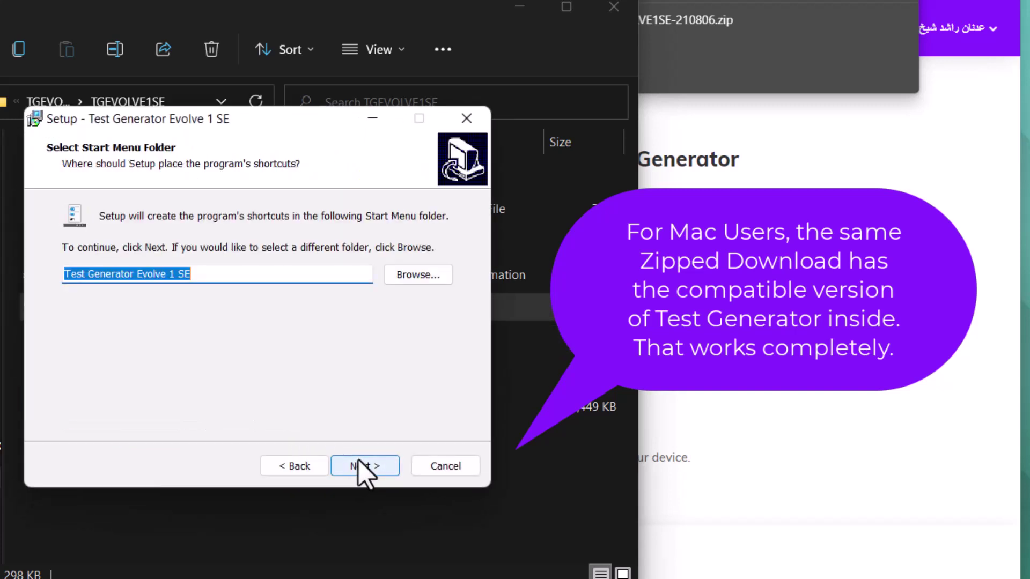
left_click(362, 466)
left_click(359, 460)
left_click(359, 460)
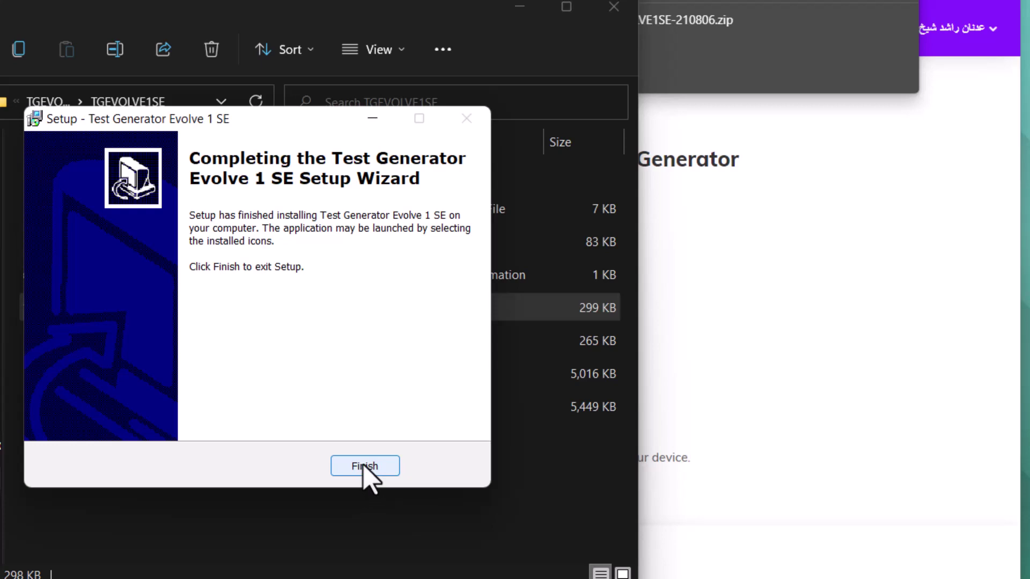
left_click(364, 465)
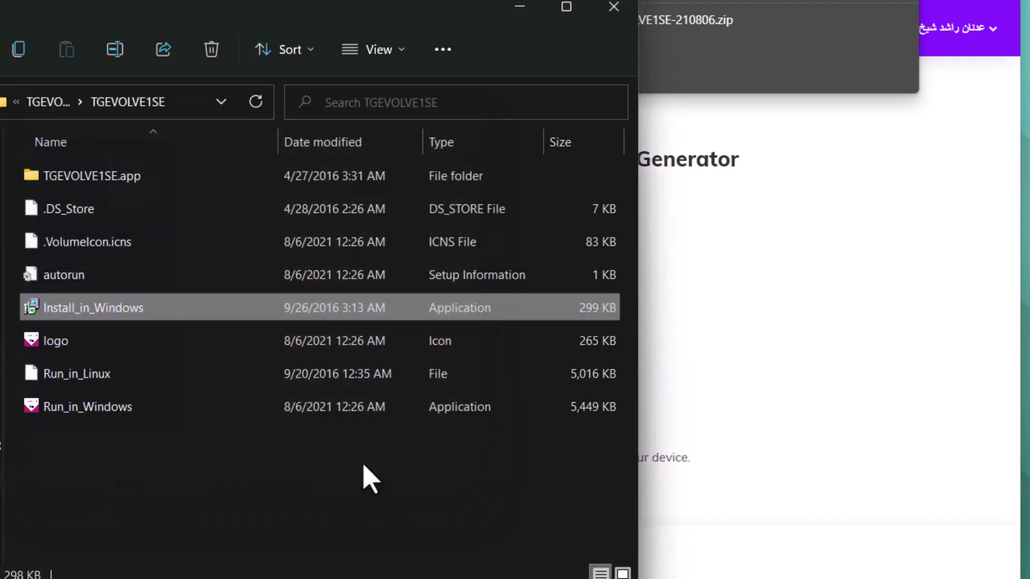
Unzip TGEVOLVE1SE-210806.zip and launch the TGEVOLVE1SE app from the unzipped folder.
key("super")
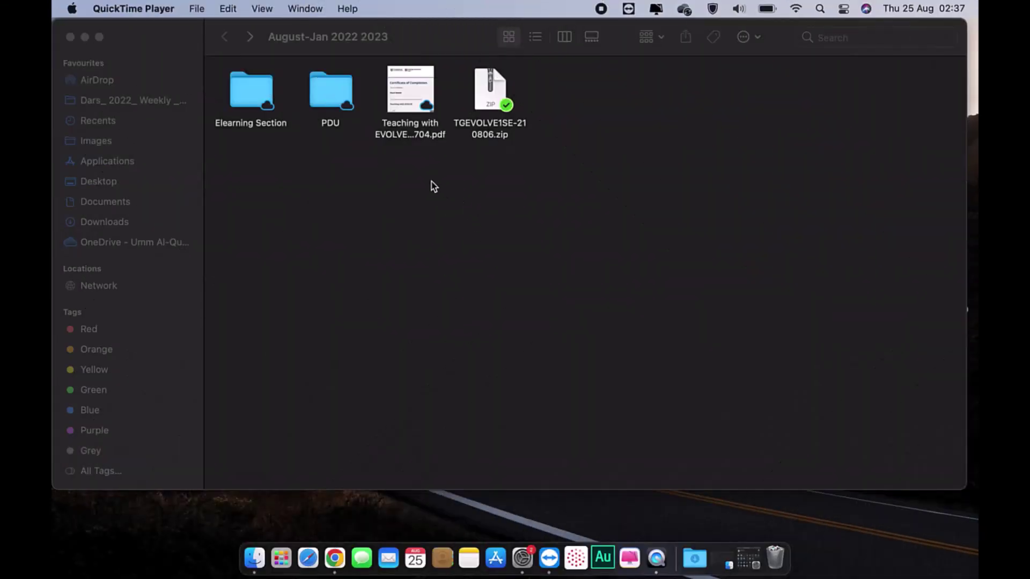
left_click(494, 98)
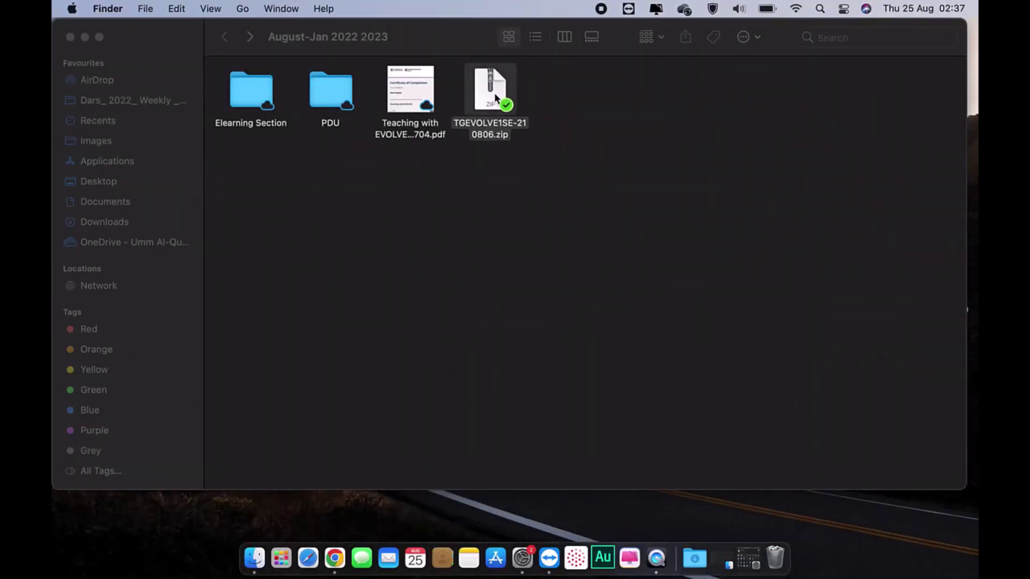
double_click(494, 98)
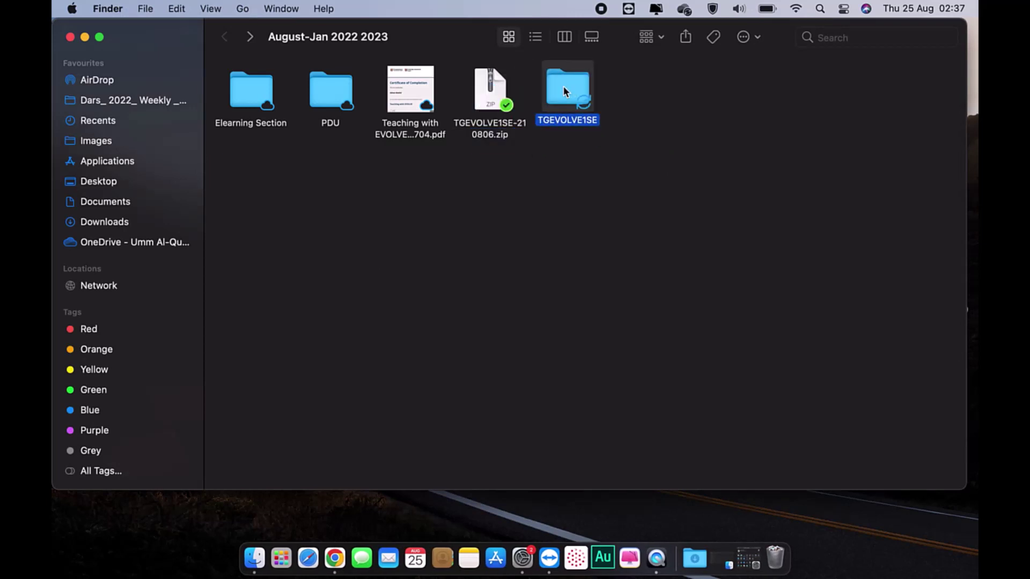
double_click(564, 89)
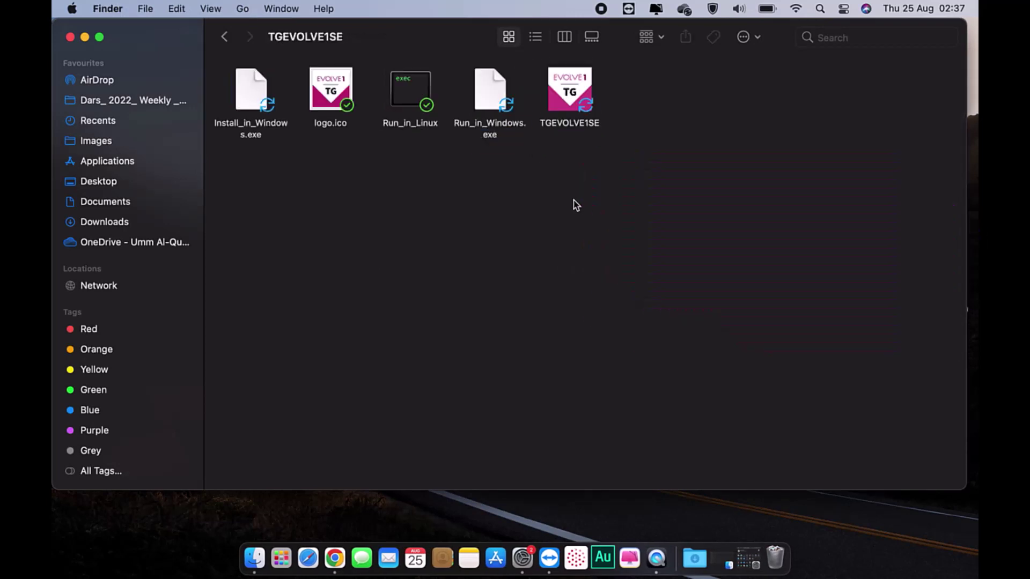
left_click(566, 104)
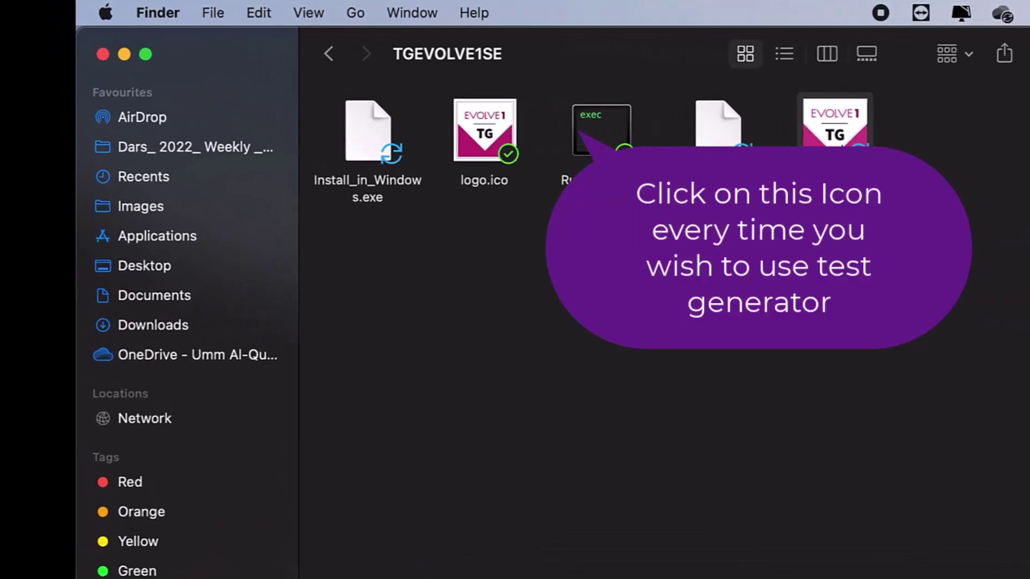
double_click(837, 134)
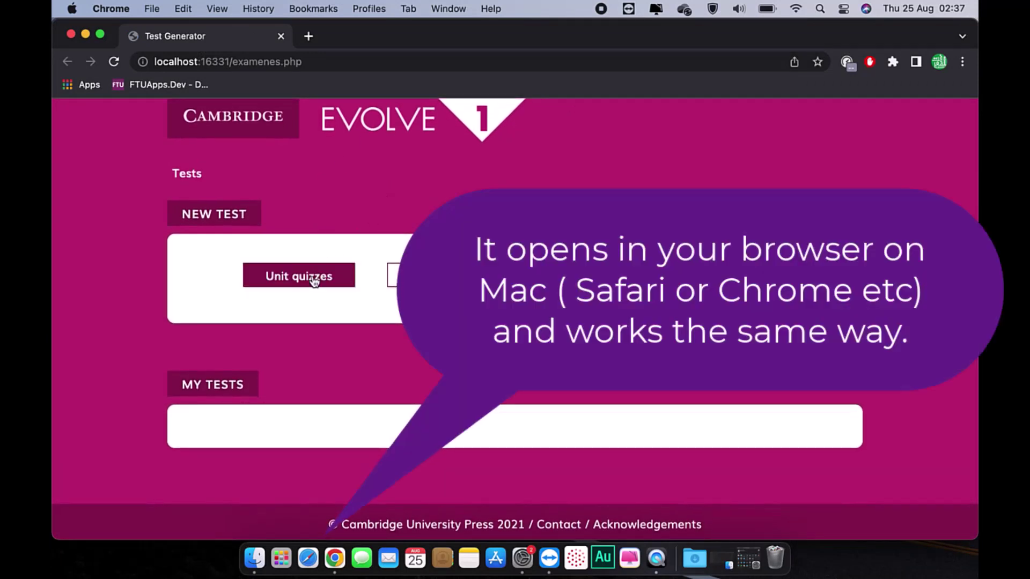
Start a new Unit quizzes test and tick quizzes A and B for Unit 1.
left_click(313, 278)
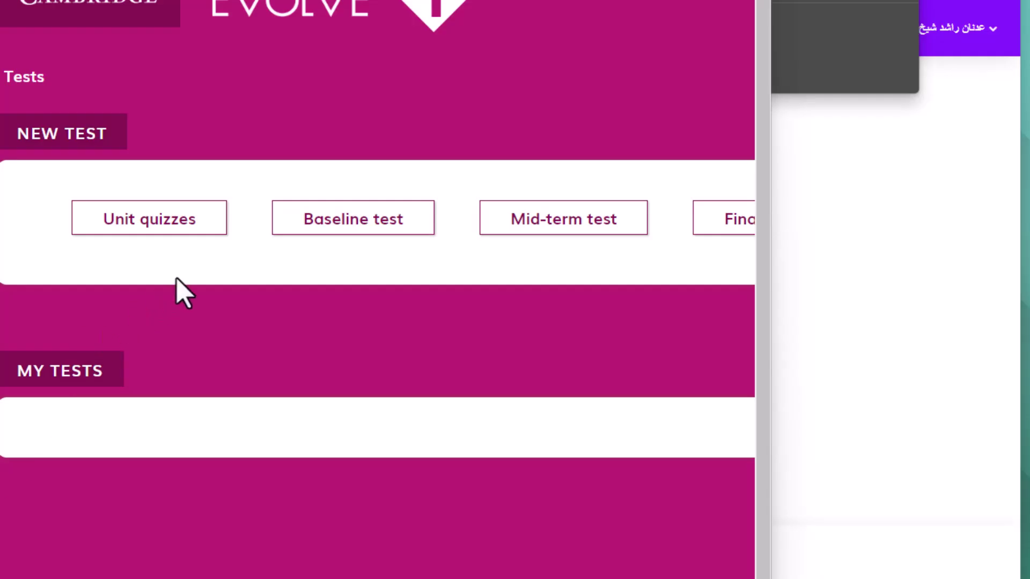
left_click(147, 226)
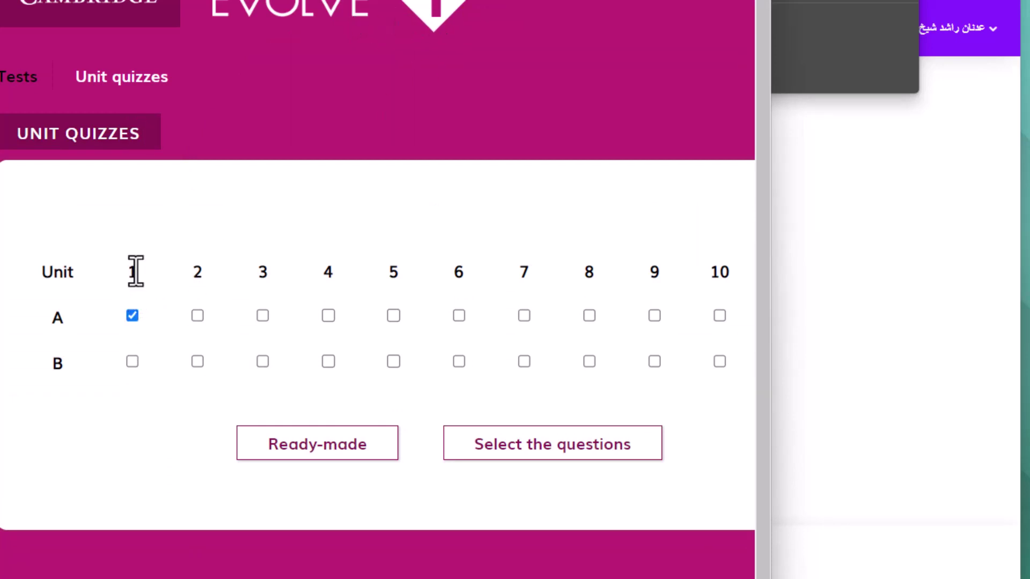
left_click(132, 361)
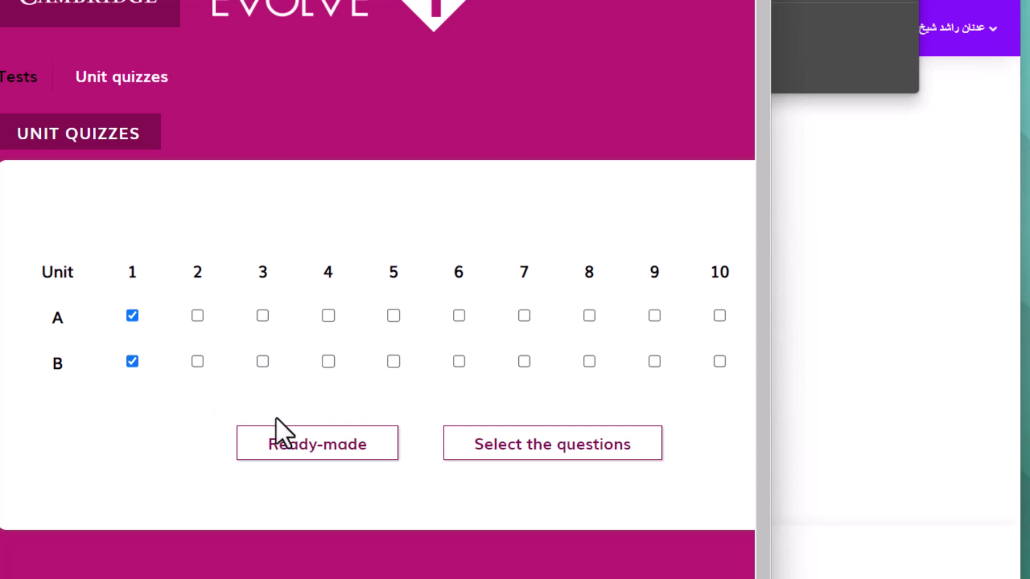
Save the ready-made Unit 1 quizzes as Evolve_Unit_quizzes, close WinRAR, and return to Tests.
left_click(333, 454)
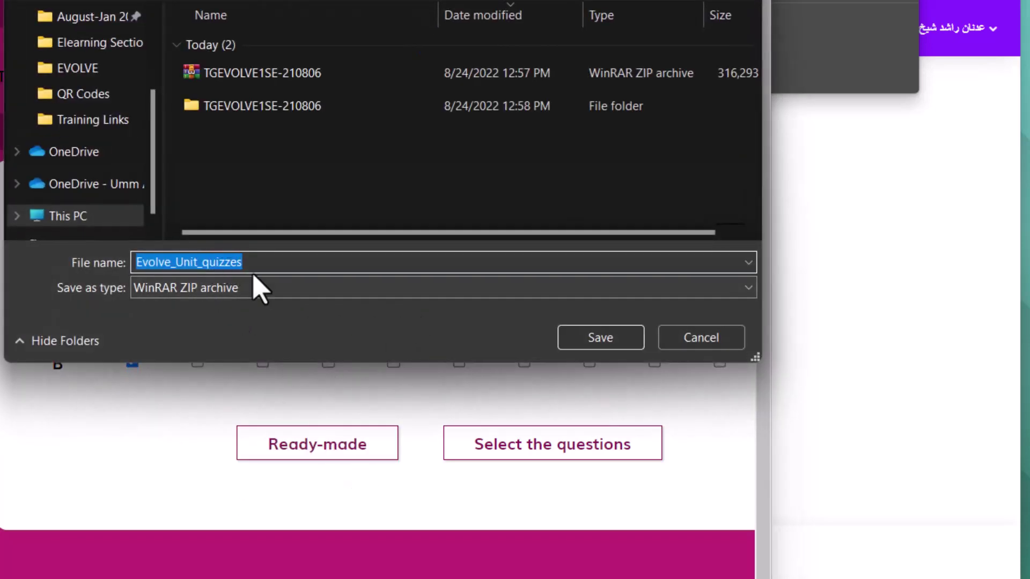
left_click(616, 348)
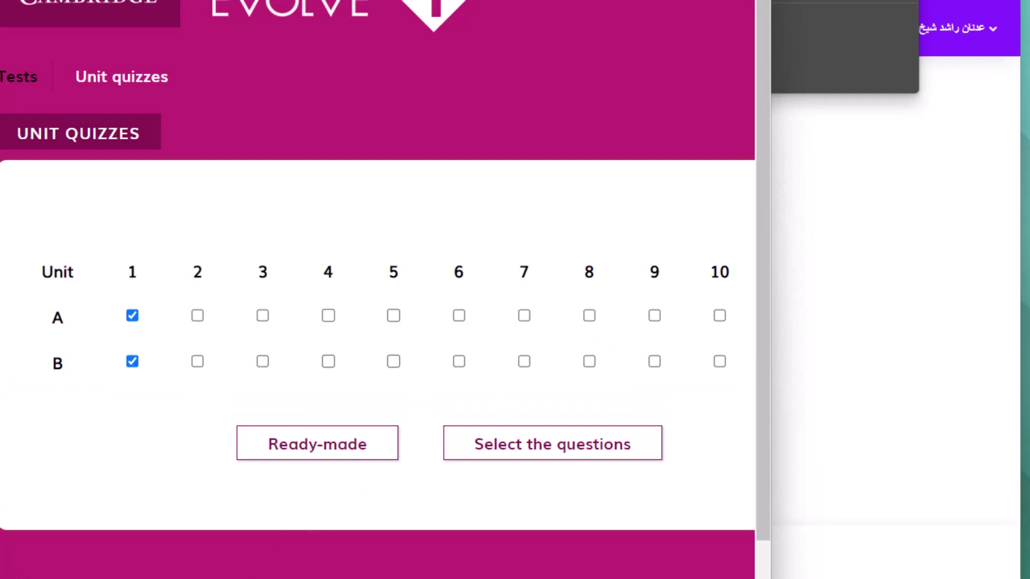
left_click_drag(85, 23, 184, 23)
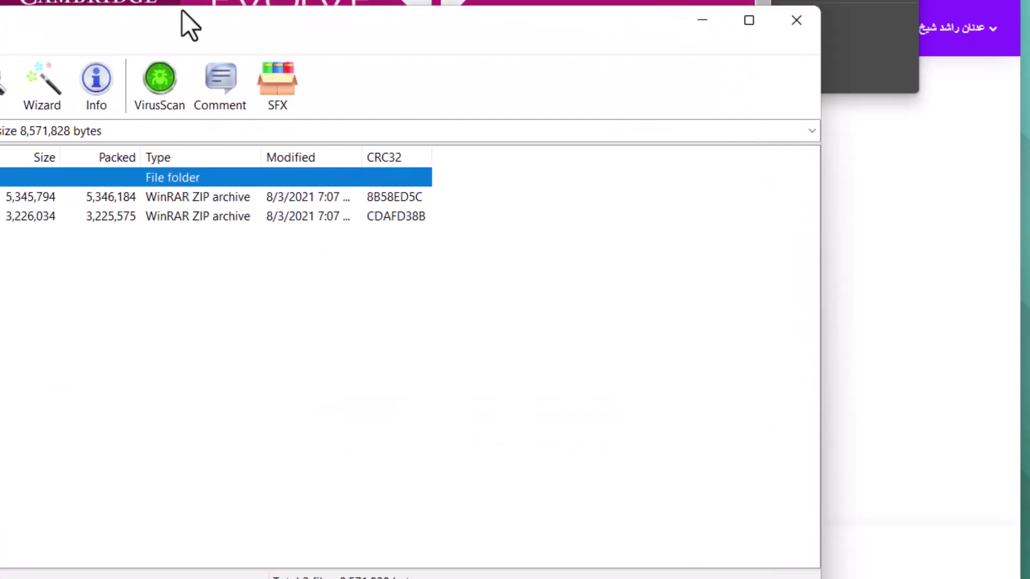
key("alt+F4")
left_click(24, 77)
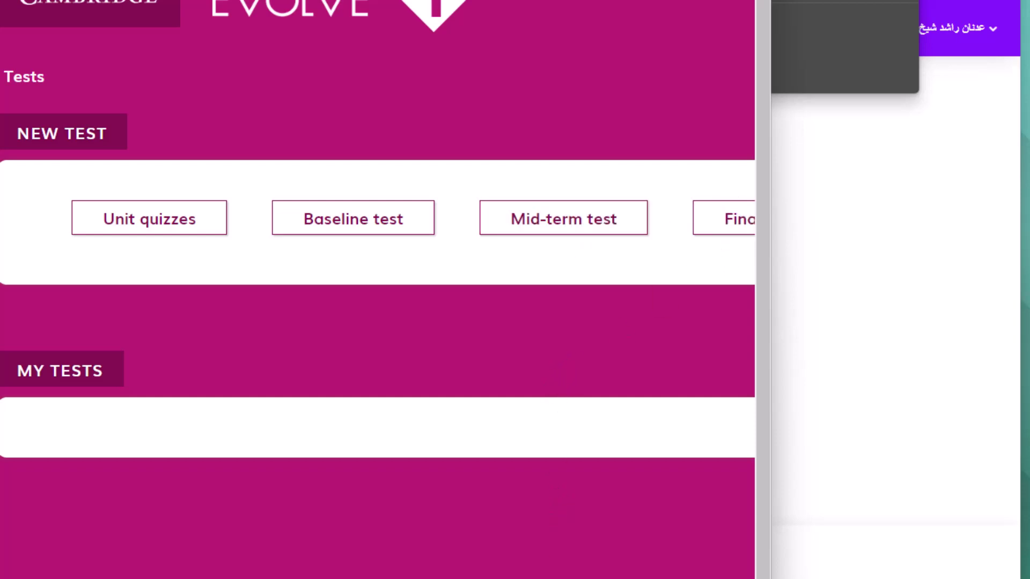
Scroll across the Baseline, Mid-term and Final test options and back.
scroll(378, 289, "right", 5)
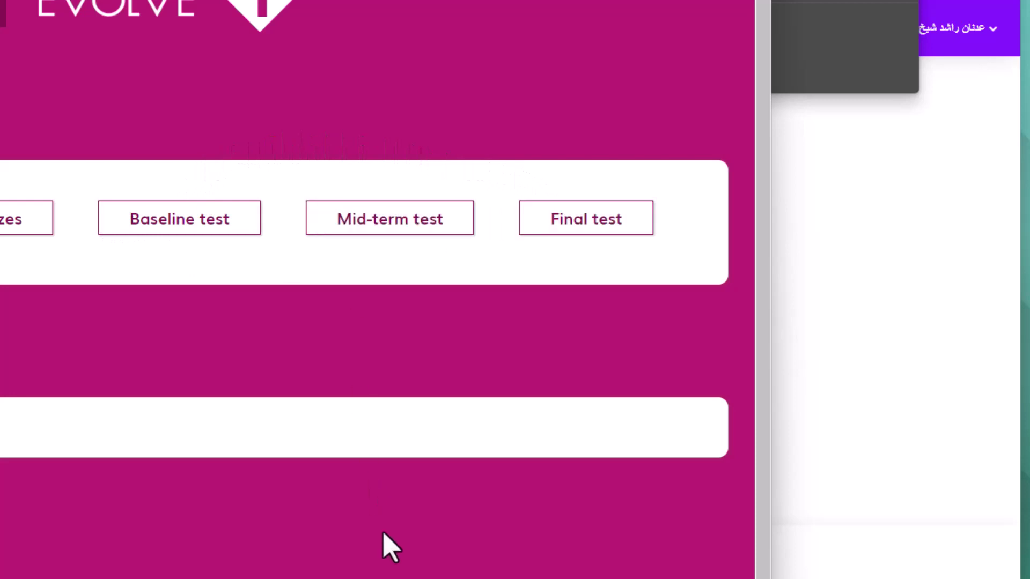
scroll(375, 289, "left", 3)
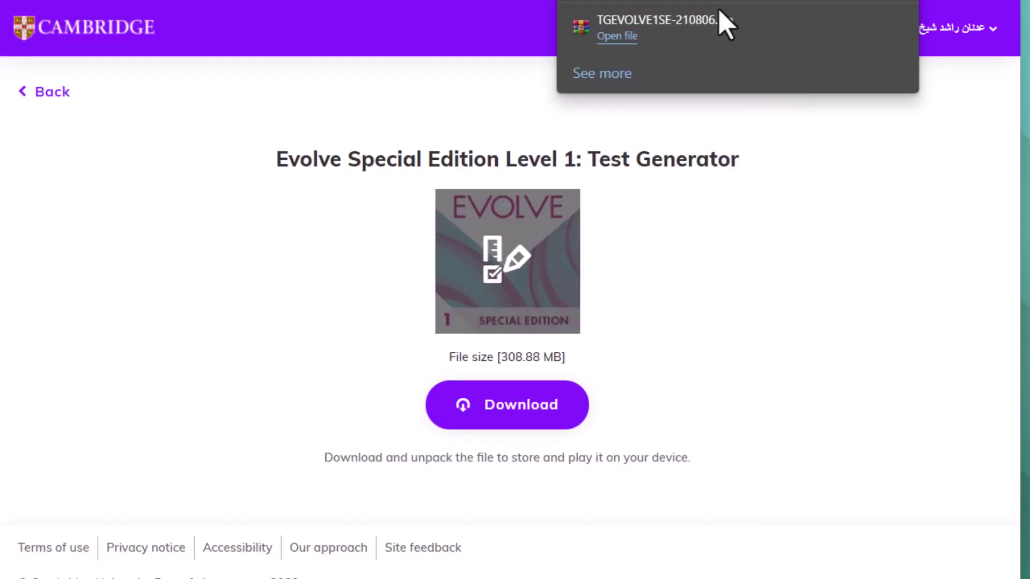
Return to Course content and scroll through the Evolve Special Edition Level 1–4 cards.
left_click(51, 96)
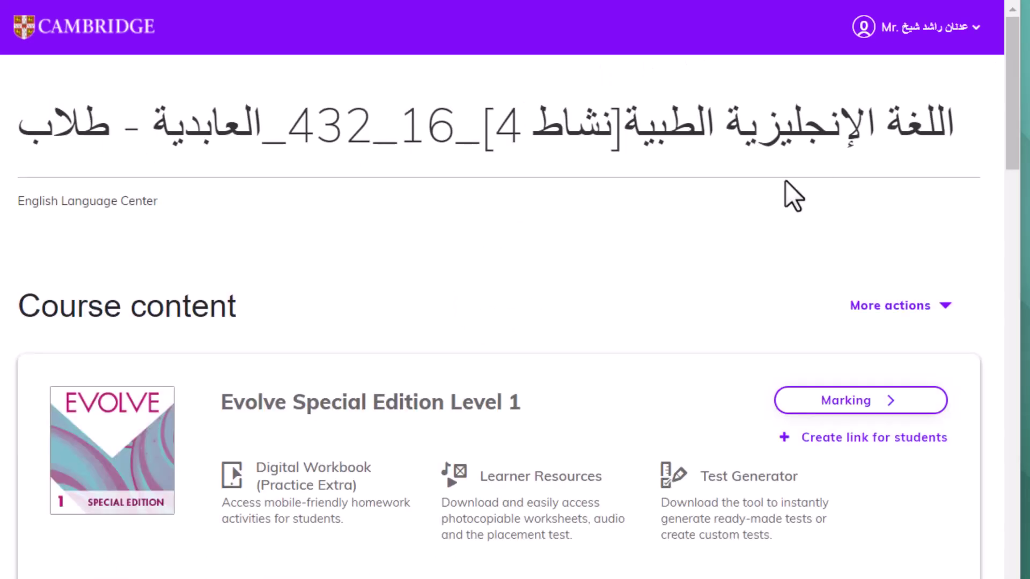
scroll(786, 182, "down", 3)
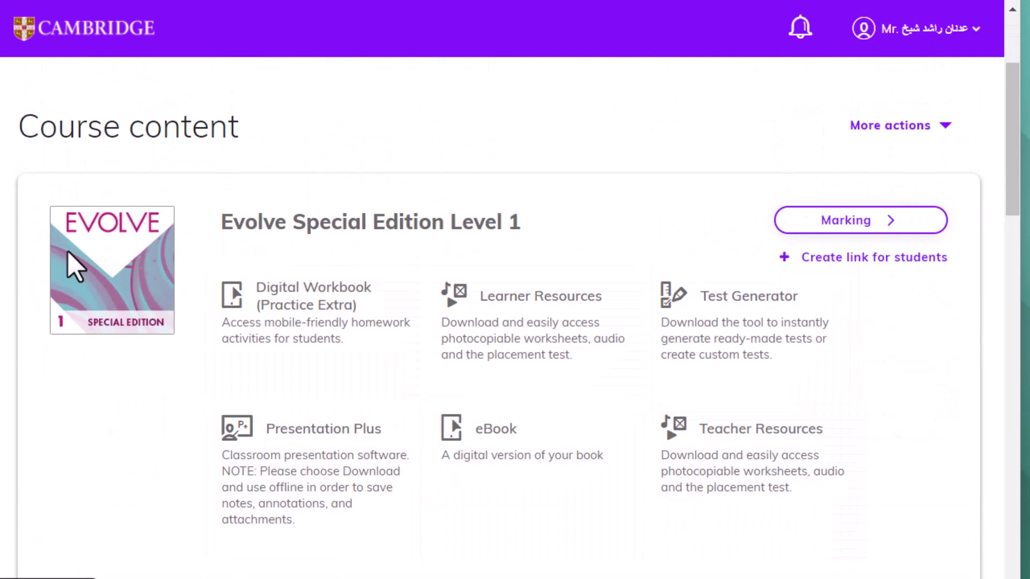
scroll(285, 204, "down", 10)
scroll(285, 207, "down", 13)
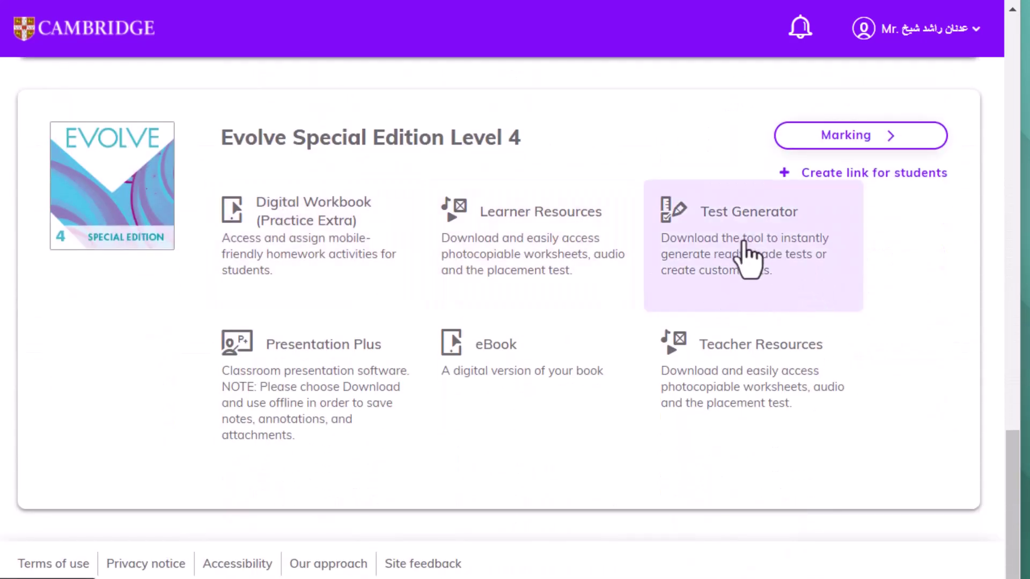
scroll(495, 242, "up", 13)
scroll(499, 284, "up", 9)
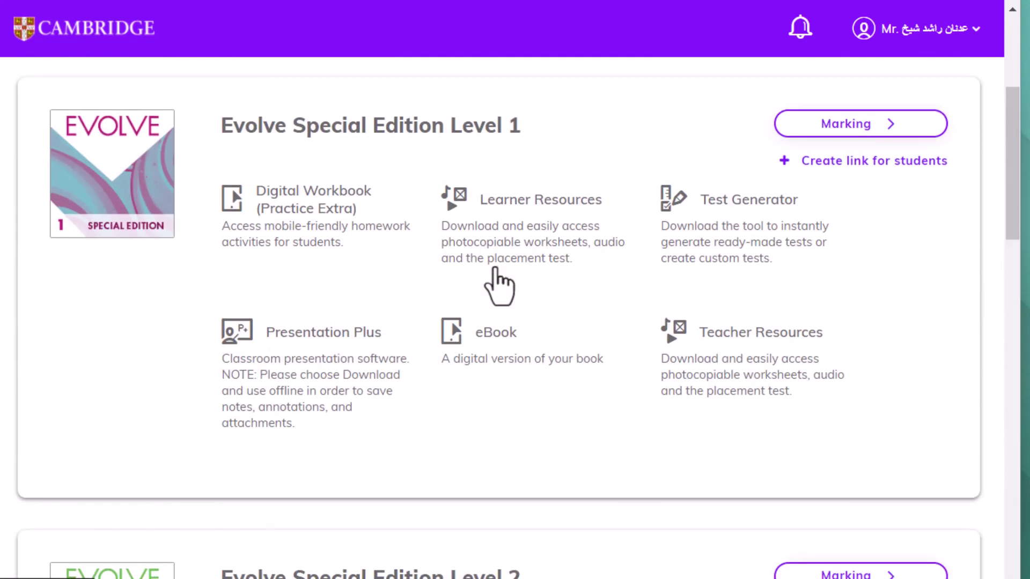